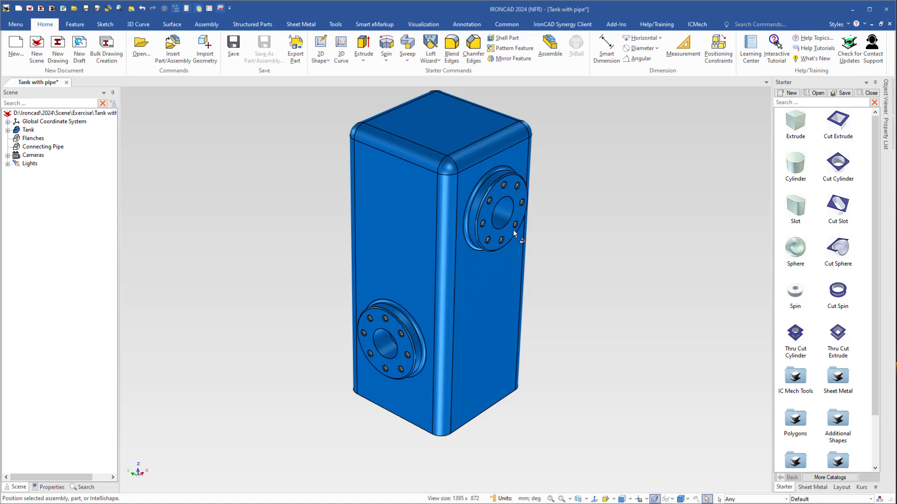
# - Unhide the Flanches and Connecting Pipe parts so both are displayed on the tank
pyautogui.click(32, 138)
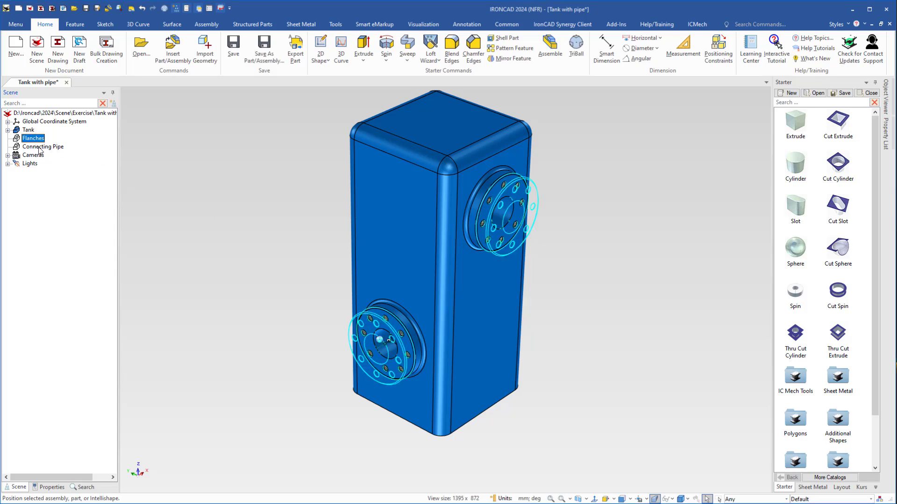
pyautogui.press('h')
pyautogui.click(38, 148)
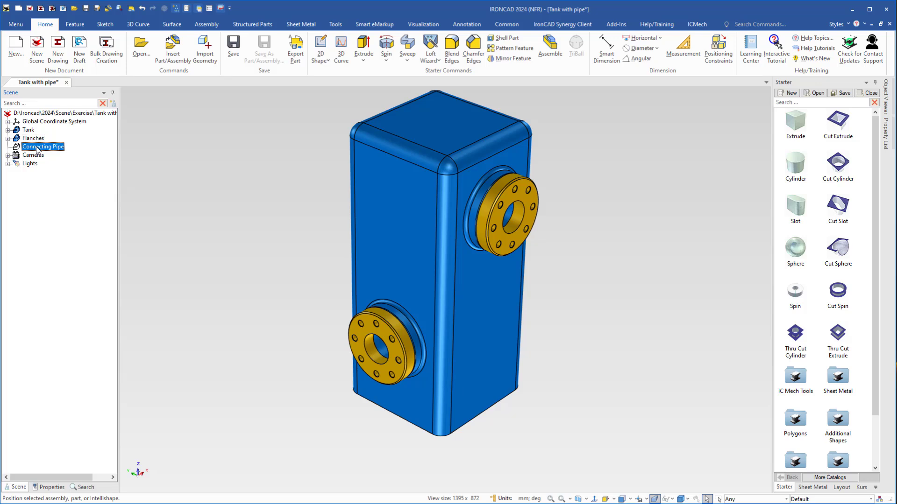
pyautogui.press('h')
# - Examine the connecting pipe's route between the two flanges, and hide the Connecting Pipe part again
pyautogui.moveTo(472, 316)
pyautogui.mouseDown(button='middle')
pyautogui.moveTo(475, 332)
pyautogui.moveTo(461, 314)
pyautogui.mouseUp(button='middle')
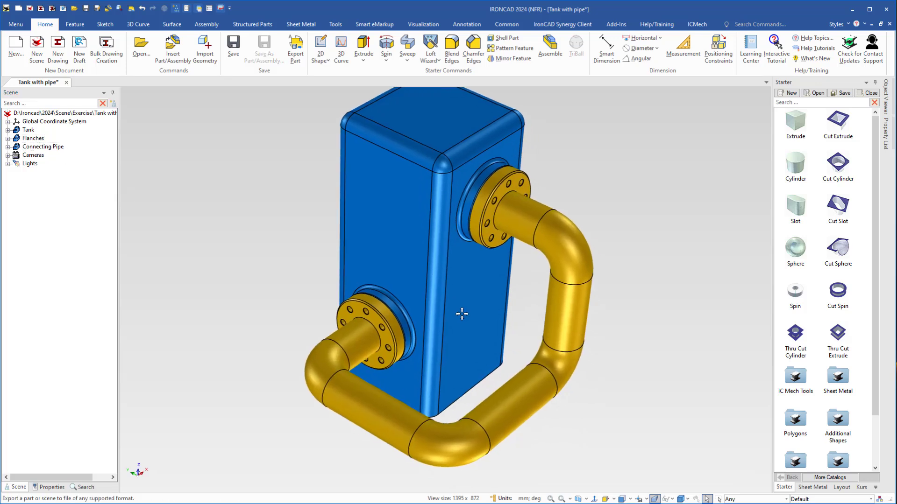
pyautogui.moveTo(404, 304); pyautogui.dragTo(392, 325, button='middle')
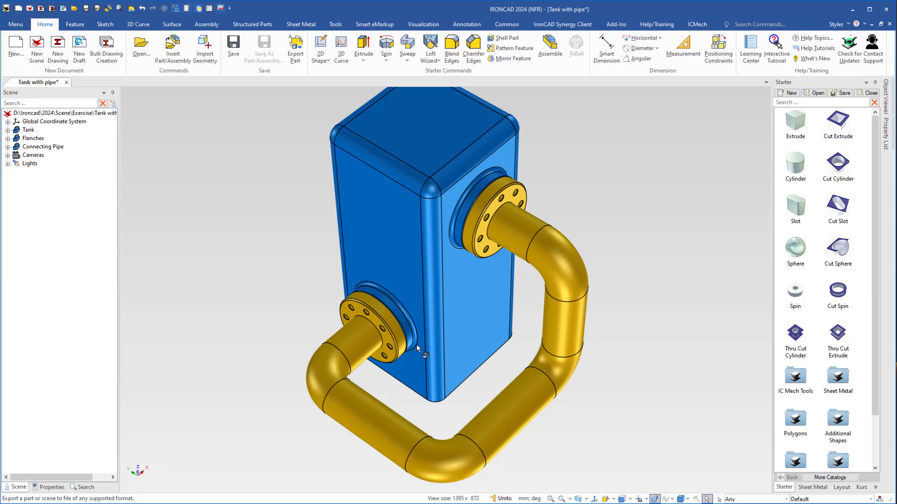
pyautogui.moveTo(445, 318); pyautogui.dragTo(450, 336, button='middle')
pyautogui.keyDown('shift'); pyautogui.moveTo(451, 334); pyautogui.dragTo(434, 276, button='middle'); pyautogui.keyUp('shift')
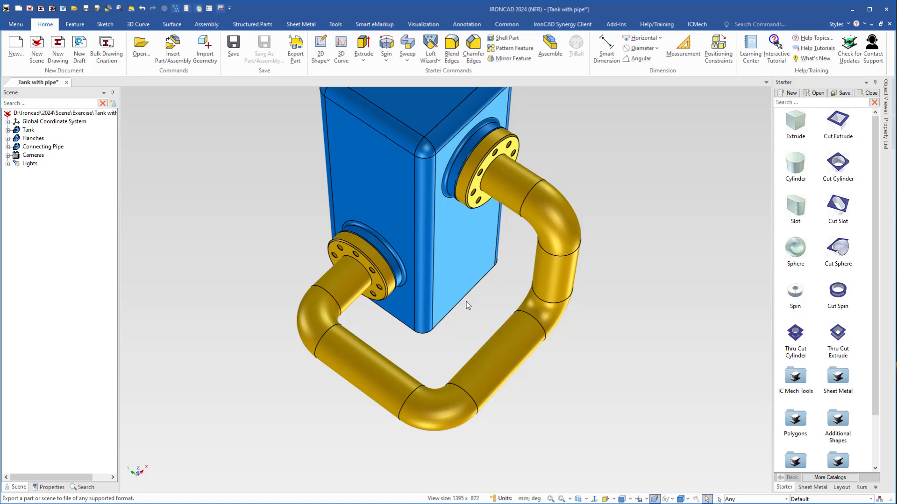
pyautogui.moveTo(431, 298); pyautogui.dragTo(428, 271, button='middle')
pyautogui.keyDown('shift'); pyautogui.moveTo(428, 272); pyautogui.dragTo(452, 330, button='middle'); pyautogui.keyUp('shift')
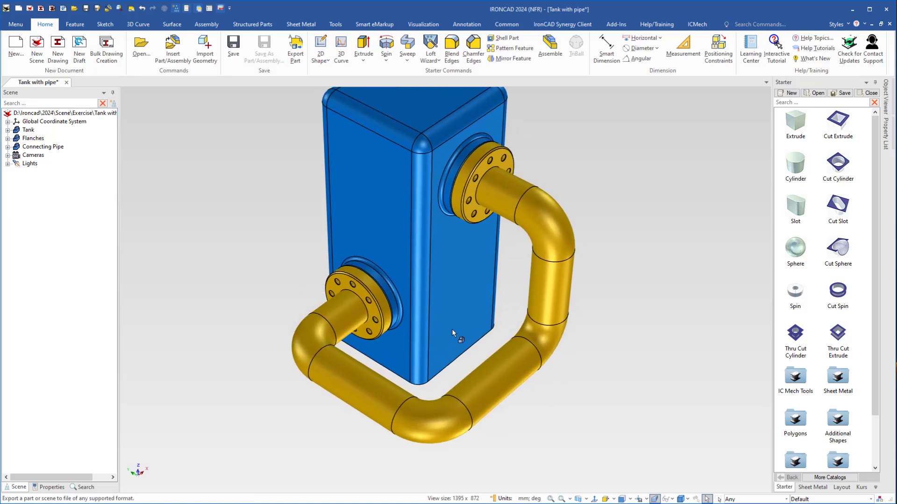
pyautogui.click(538, 225)
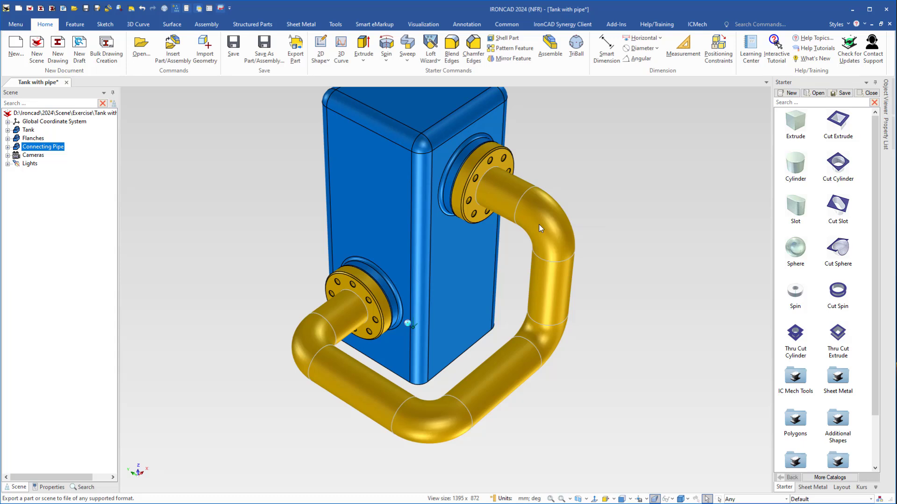
pyautogui.press('Delete')
# - Start a 3D curve with a two-point line running outward from the centre of the lower flange's bore
pyautogui.moveTo(358, 351); pyautogui.dragTo(302, 282, button='middle')
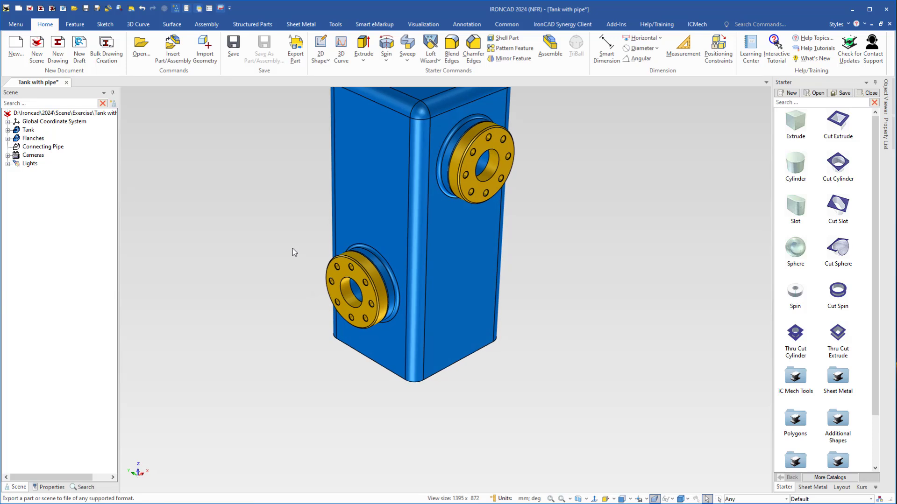
pyautogui.click(136, 24)
pyautogui.click(37, 38)
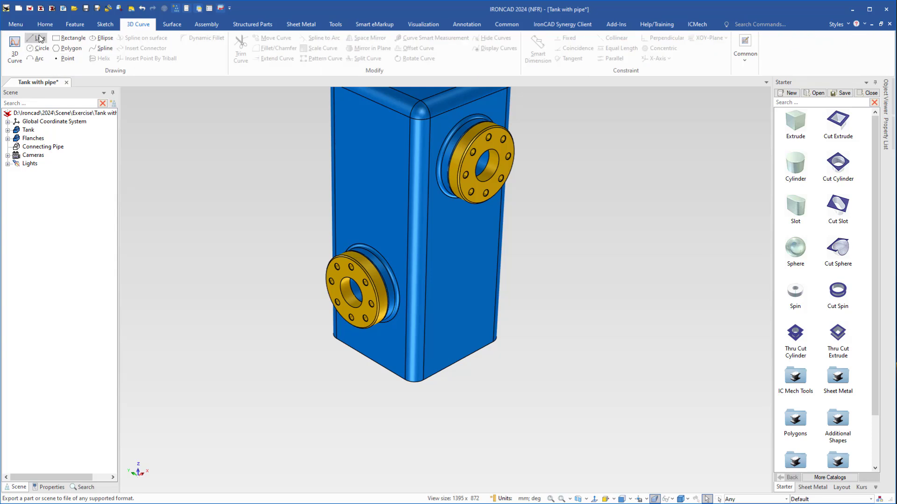
pyautogui.scroll(5, 374, 344)
pyautogui.moveTo(354, 275); pyautogui.dragTo(321, 251, button='middle')
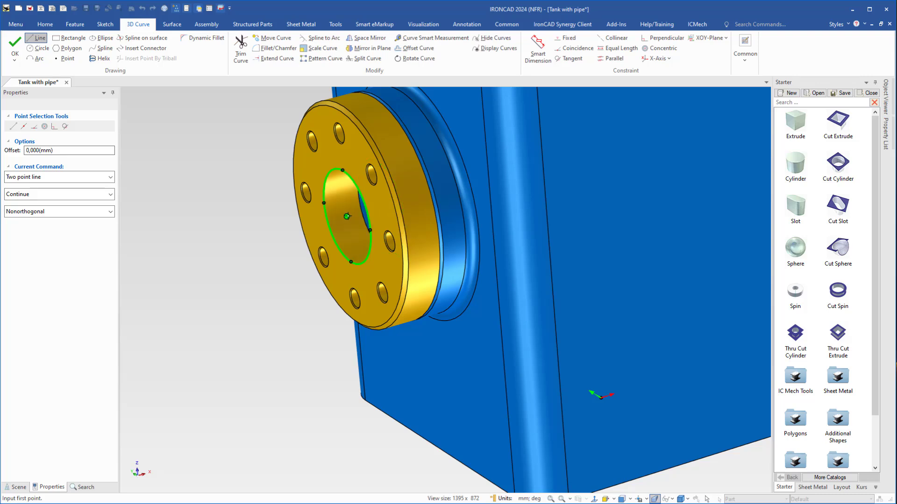
pyautogui.click(346, 217)
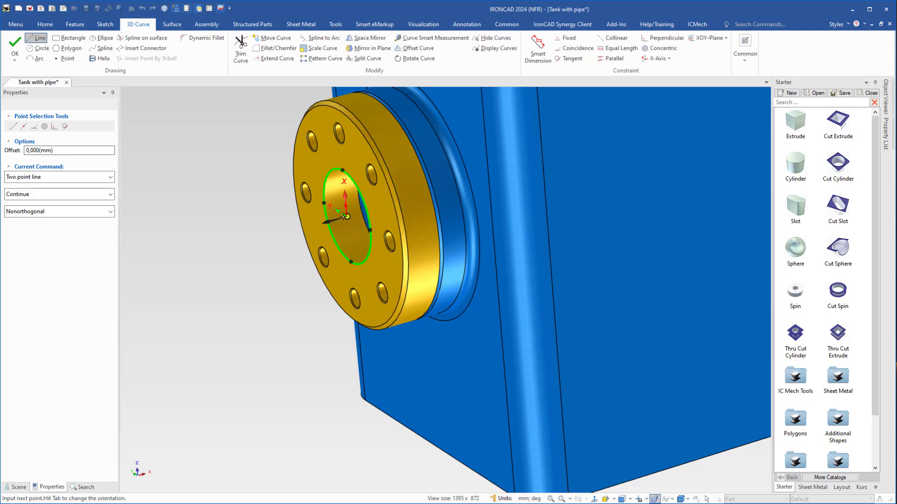
pyautogui.click(291, 235)
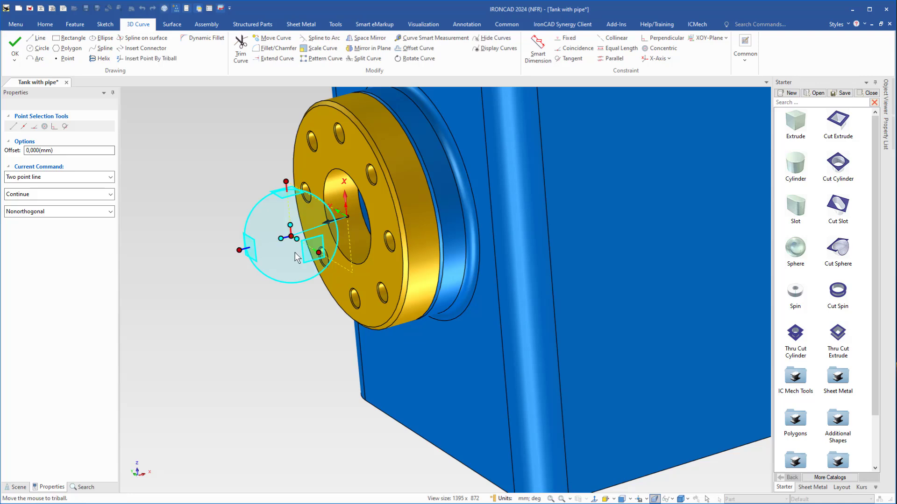
# - Snap the TriBall at the line's end to the lower flange's bore centre and pull it 120 mm outward along the axis
pyautogui.rightClick(291, 236)
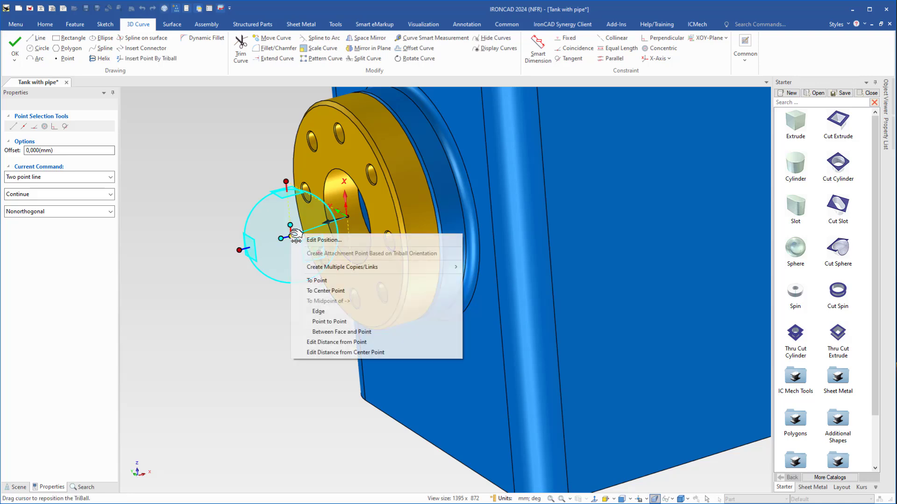
pyautogui.click(326, 290)
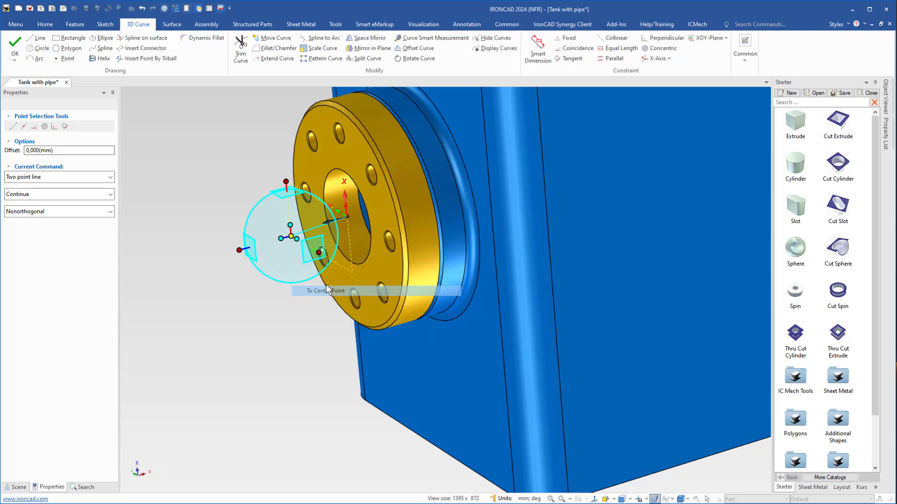
pyautogui.click(363, 201)
pyautogui.moveTo(354, 273)
pyautogui.mouseDown(button='middle')
pyautogui.moveTo(398, 260)
pyautogui.moveTo(363, 265)
pyautogui.mouseUp(button='middle')
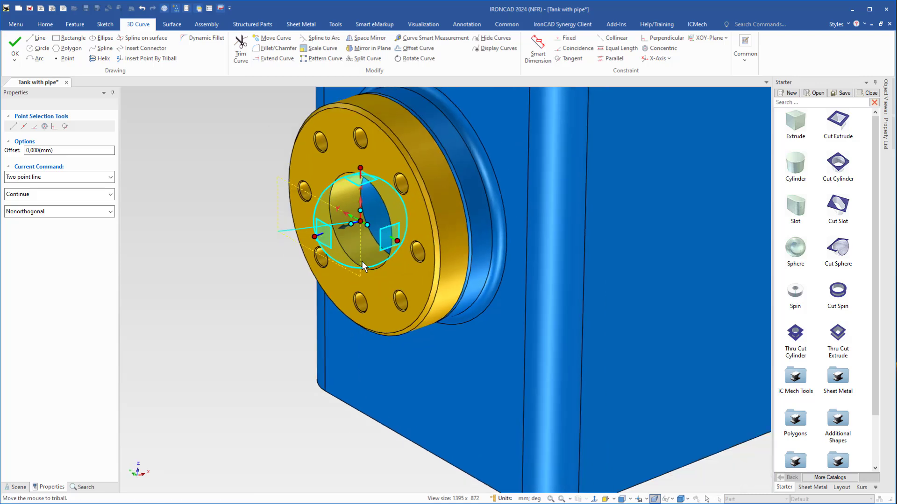
pyautogui.scroll(-3, 349, 267)
pyautogui.moveTo(343, 259); pyautogui.dragTo(180, 315)
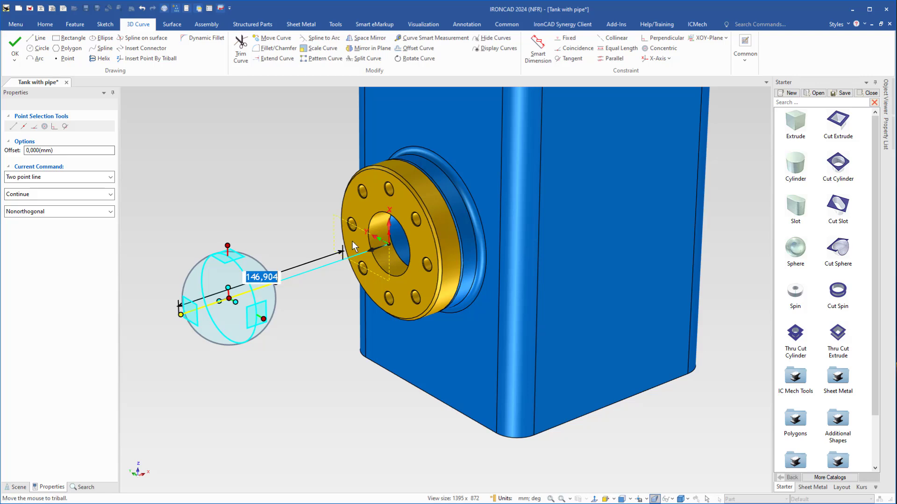
pyautogui.write('120')
pyautogui.press('Return')
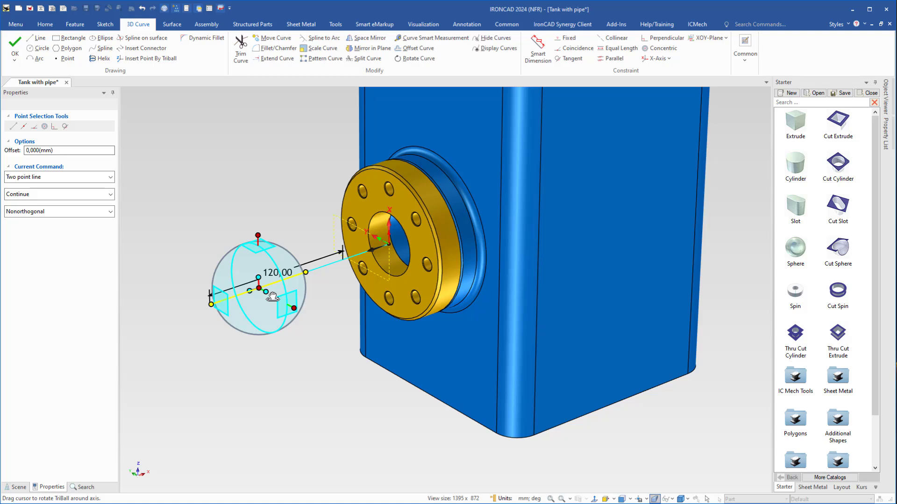
# - Add a second 3D curve segment about 288 mm long, running horizontally across the lower flange's face towards the tank corner
pyautogui.scroll(-2, 273, 295)
pyautogui.moveTo(336, 308); pyautogui.dragTo(342, 336, button='middle')
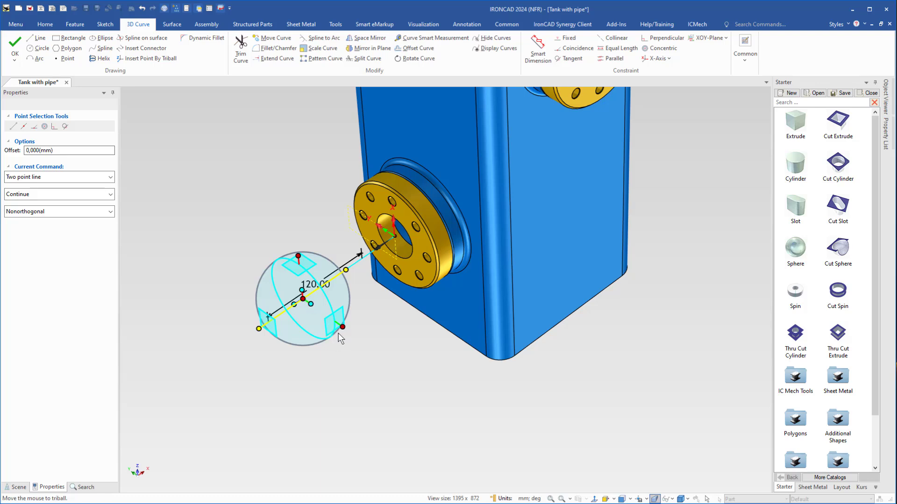
pyautogui.moveTo(346, 328); pyautogui.dragTo(564, 483)
pyautogui.scroll(-3, 470, 323)
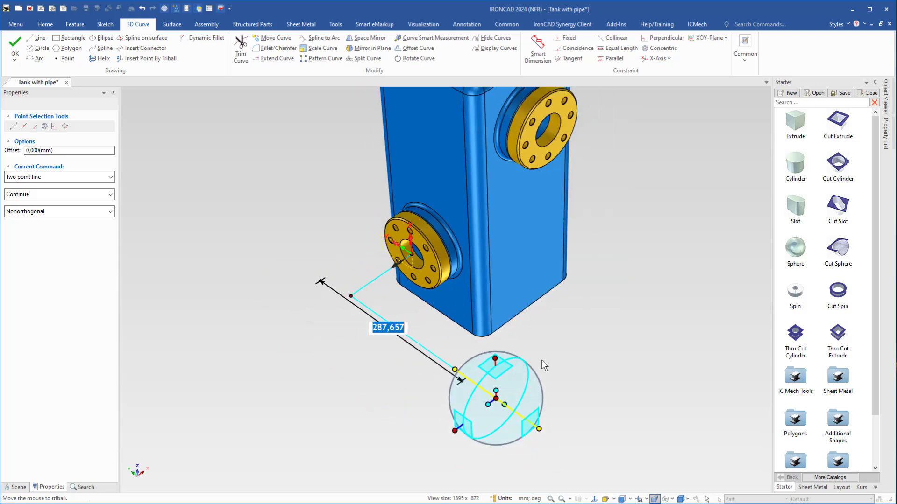
pyautogui.click(540, 429)
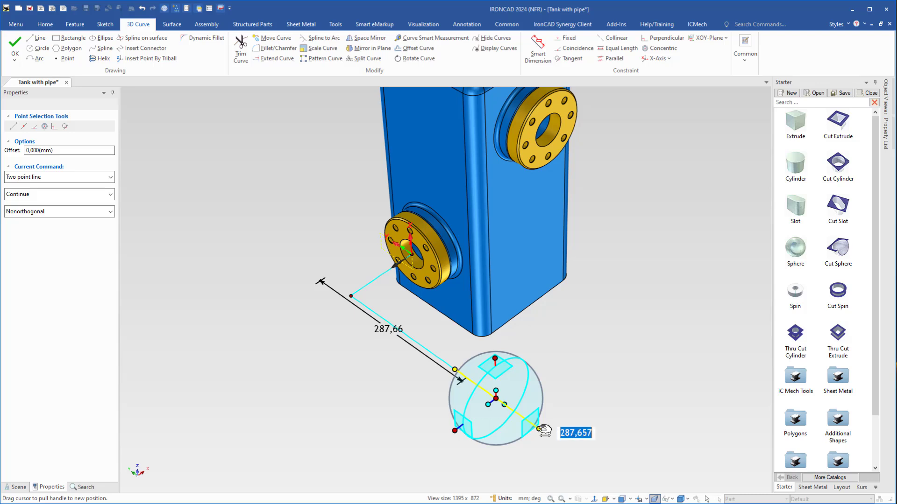
pyautogui.rightClick(540, 429)
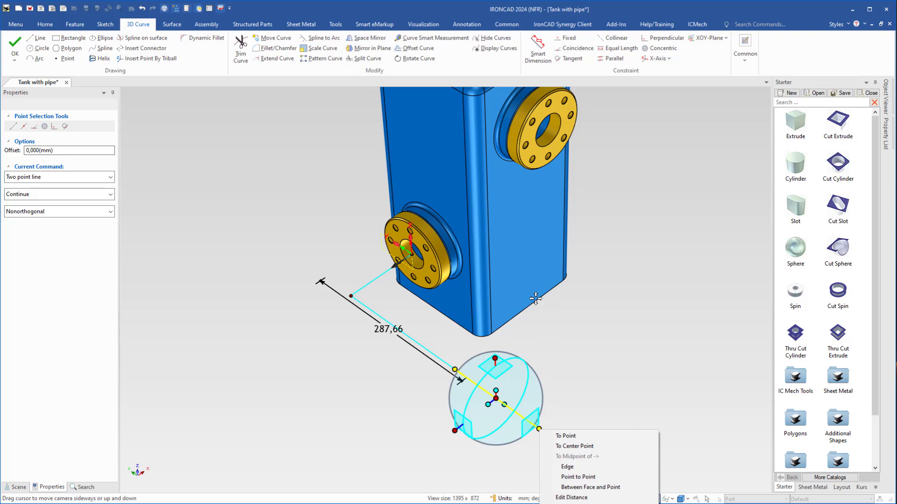
pyautogui.click(596, 368)
# - Set the second segment's end point to a distance of 120 mm from the upper flange's front face
pyautogui.keyDown('shift'); pyautogui.moveTo(498, 362); pyautogui.dragTo(400, 301, button='middle'); pyautogui.keyUp('shift')
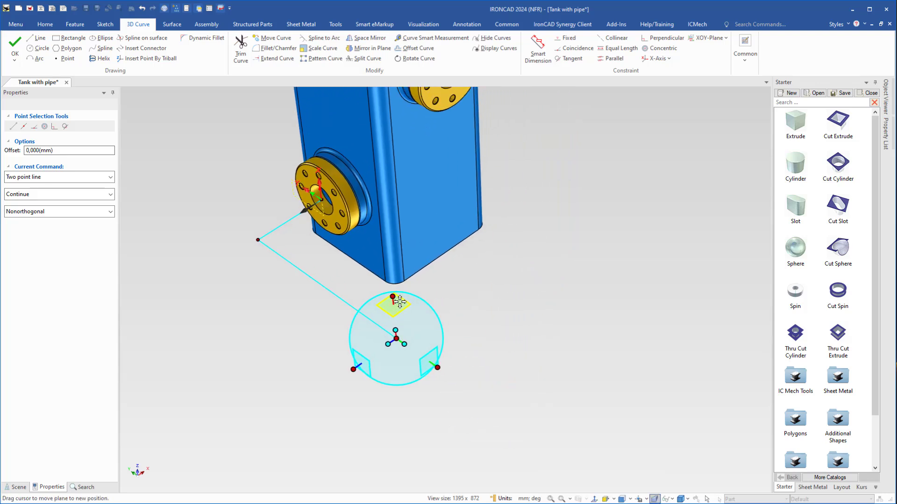
pyautogui.scroll(-2, 400, 301)
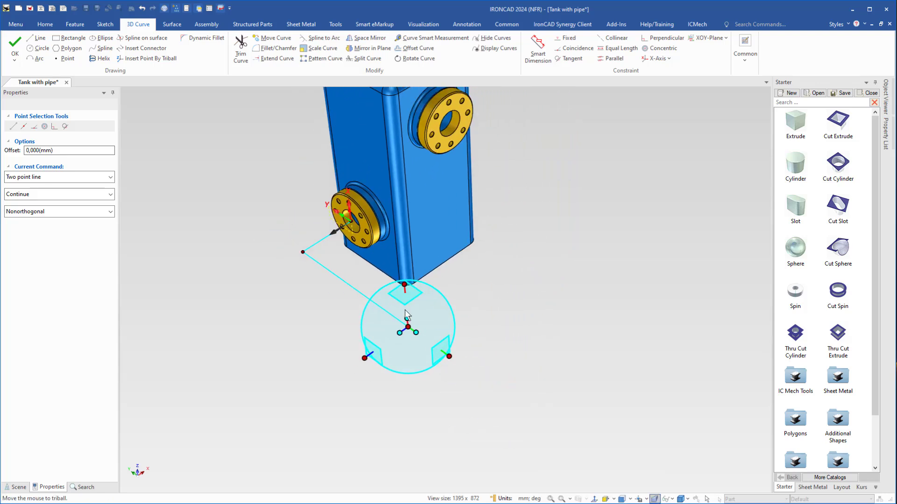
pyautogui.rightClick(450, 358)
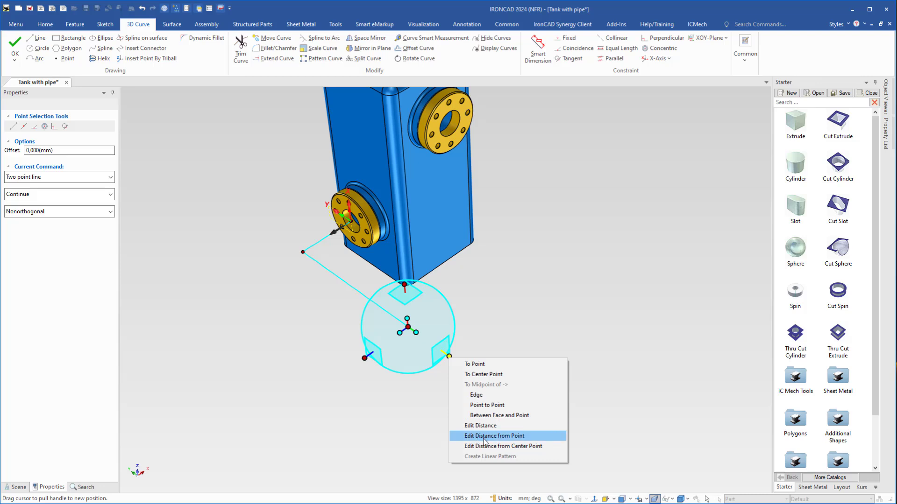
pyautogui.click(484, 438)
pyautogui.click(444, 147)
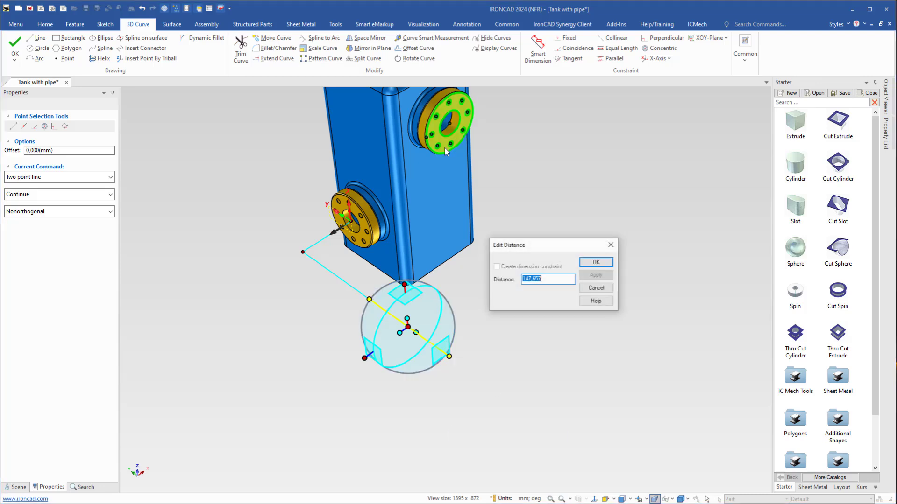
pyautogui.write('120')
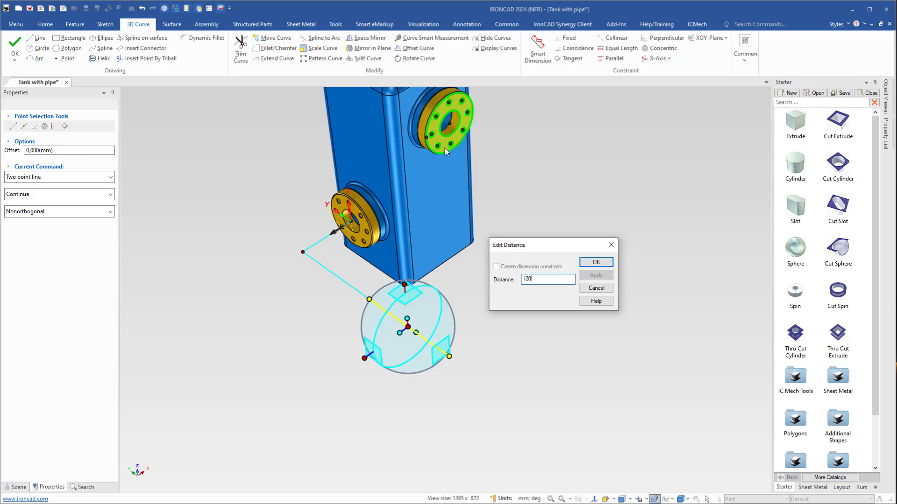
pyautogui.press('Return')
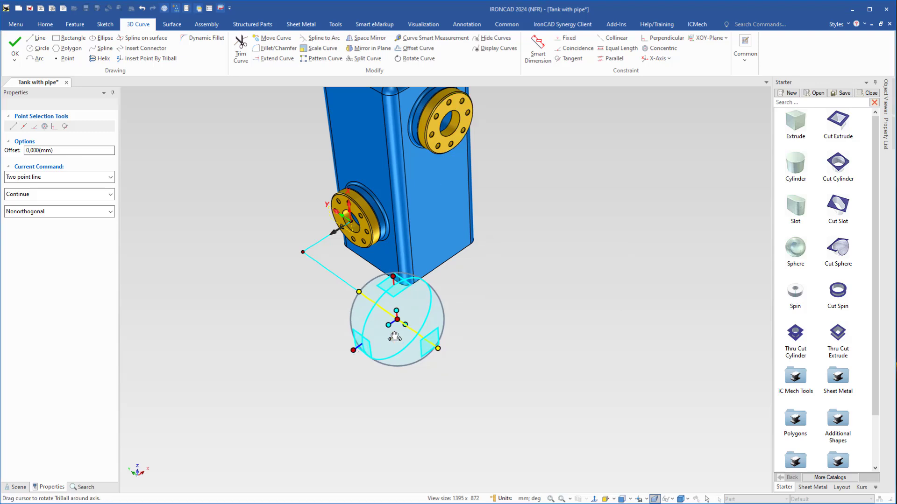
# - Add a third segment horizontally along the tank side with the upper flange, aligning its end with that flange's bore centre
pyautogui.click(355, 350)
pyautogui.moveTo(357, 350); pyautogui.dragTo(450, 280)
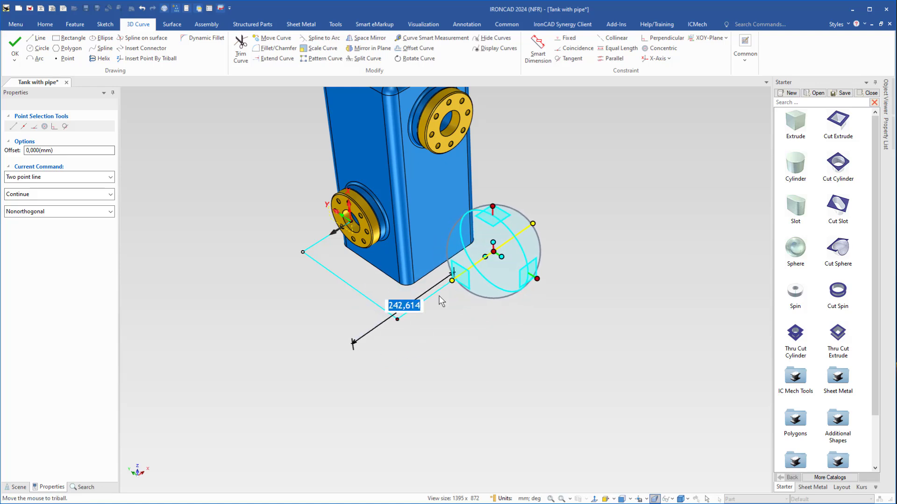
pyautogui.rightClick(494, 254)
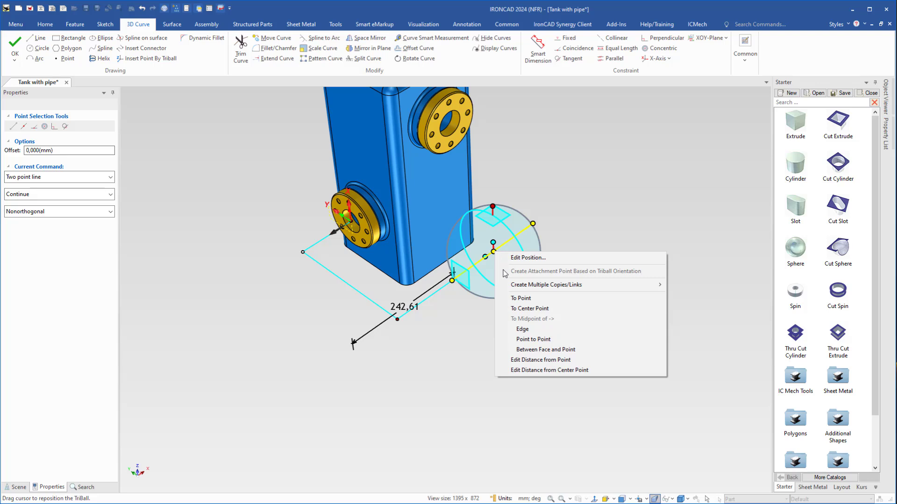
pyautogui.click(526, 308)
pyautogui.click(451, 130)
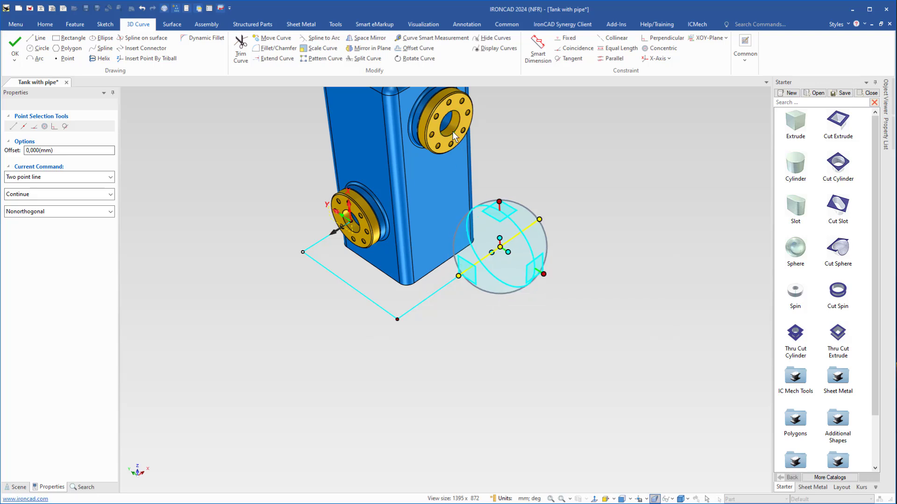
# - Add a vertical segment from the curve's end up to the level of the upper flange's bore centre
pyautogui.keyDown('shift'); pyautogui.moveTo(466, 274); pyautogui.dragTo(447, 344, button='middle'); pyautogui.keyUp('shift')
pyautogui.moveTo(446, 343); pyautogui.dragTo(470, 285, button='middle')
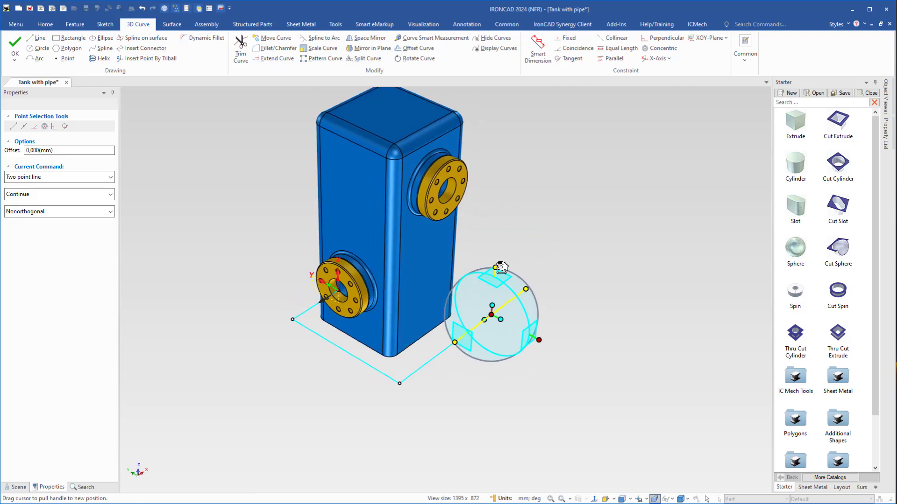
pyautogui.click(496, 268)
pyautogui.rightClick(496, 268)
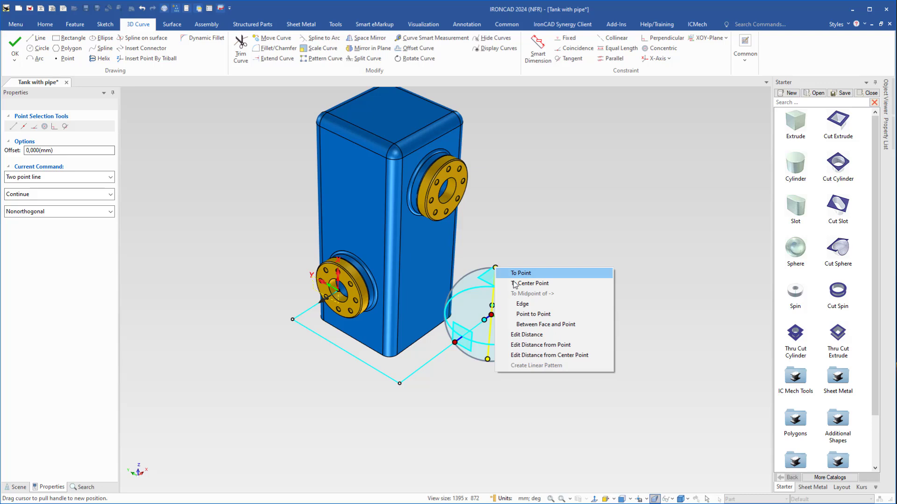
pyautogui.click(516, 283)
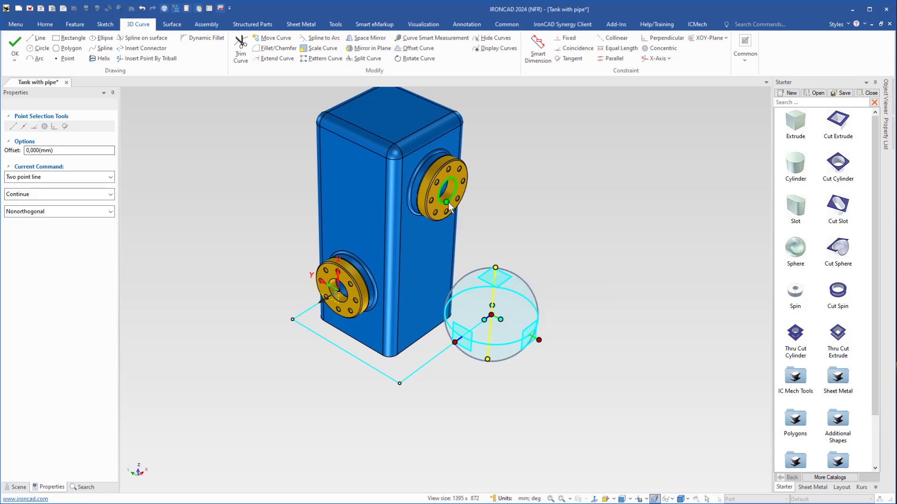
pyautogui.click(446, 209)
pyautogui.keyDown('shift'); pyautogui.moveTo(473, 236); pyautogui.dragTo(422, 288, button='middle'); pyautogui.keyUp('shift')
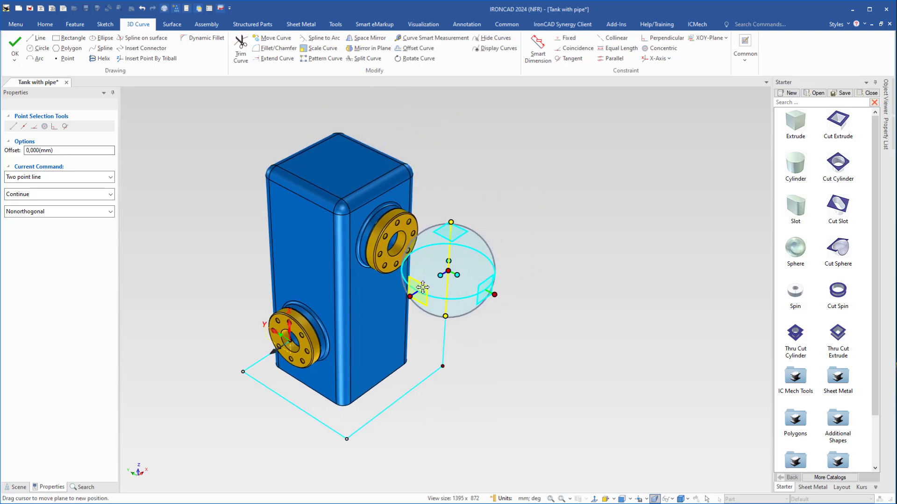
pyautogui.scroll(1, 424, 289)
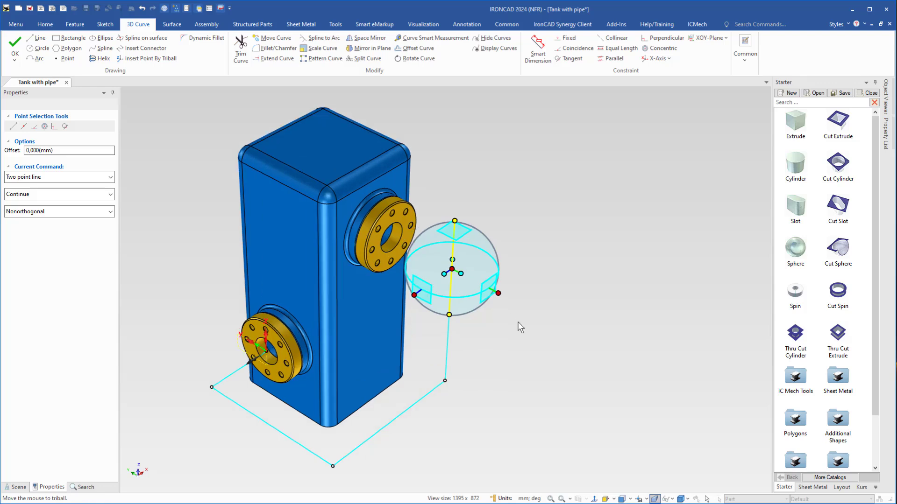
# - Add a final 3D curve segment ending at the upper flange's bore centre and end the line
pyautogui.rightClick(499, 293)
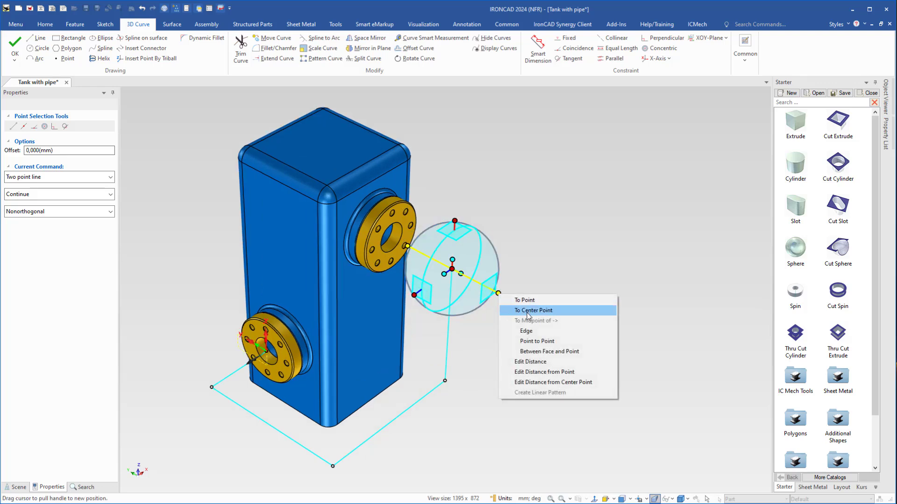
pyautogui.click(534, 302)
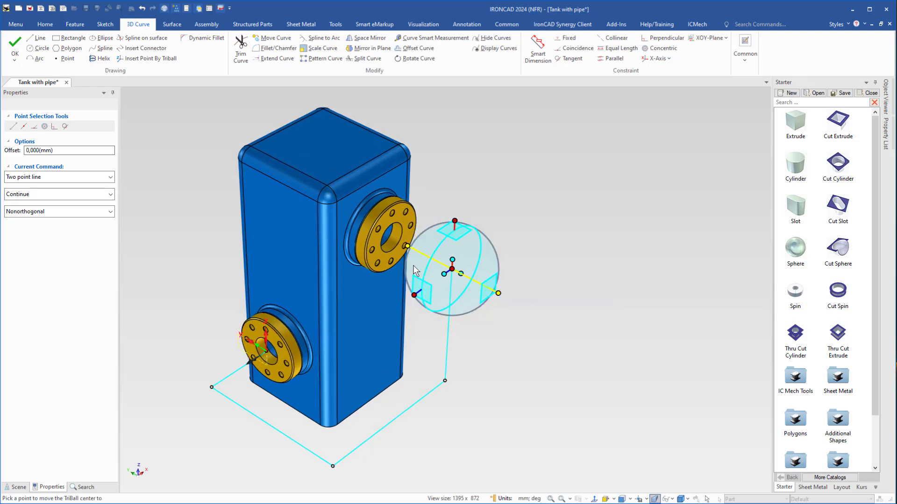
pyautogui.click(379, 255)
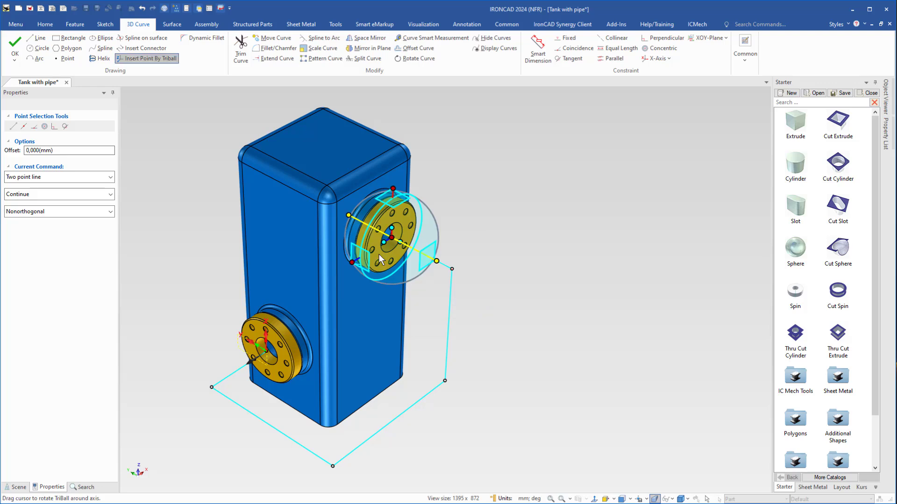
pyautogui.press('Escape')
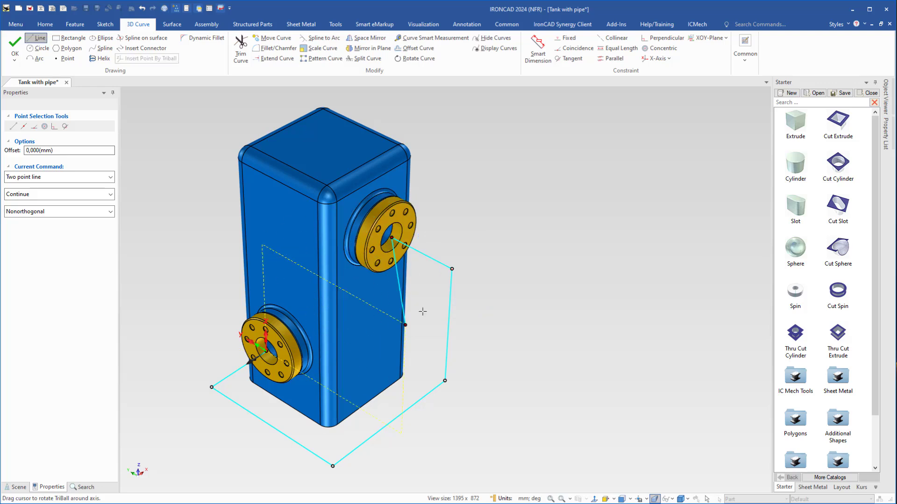
pyautogui.press('Escape')
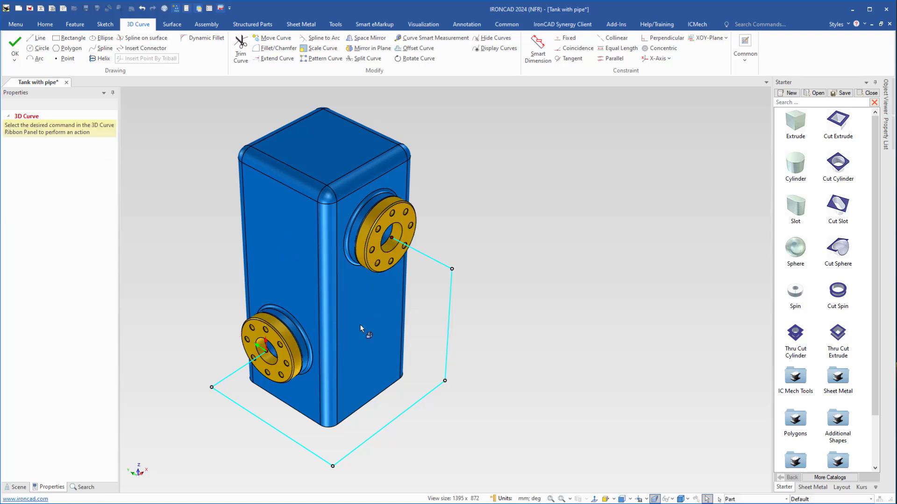
# - Fillet all four corners of the 3D curve with a 50 mm arc radius and finish the curve
pyautogui.moveTo(343, 348); pyautogui.dragTo(421, 289, button='middle')
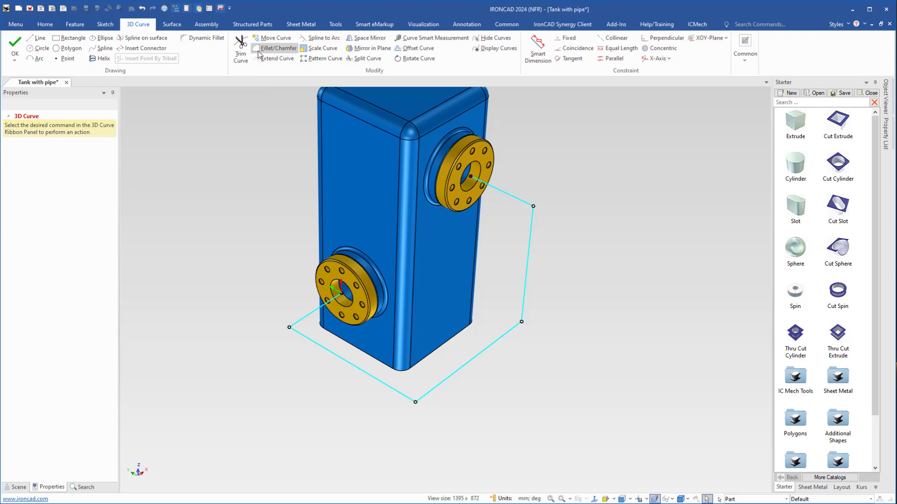
pyautogui.click(275, 48)
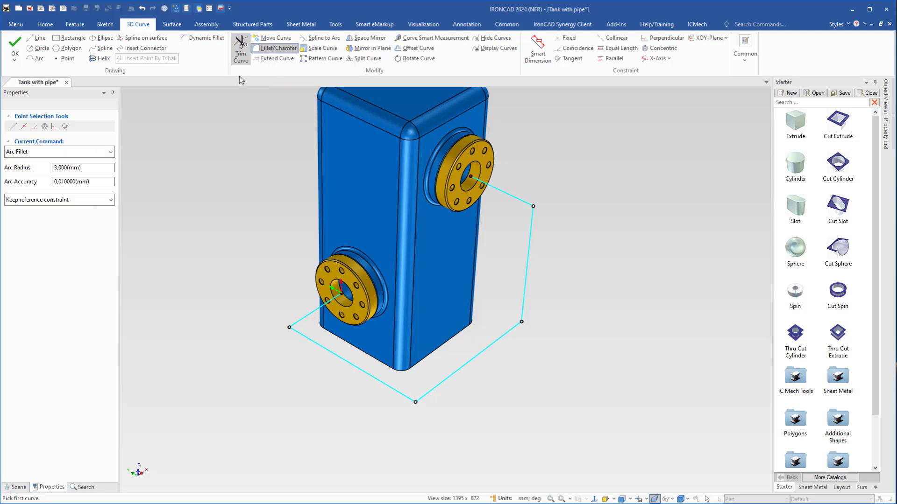
pyautogui.click(95, 168)
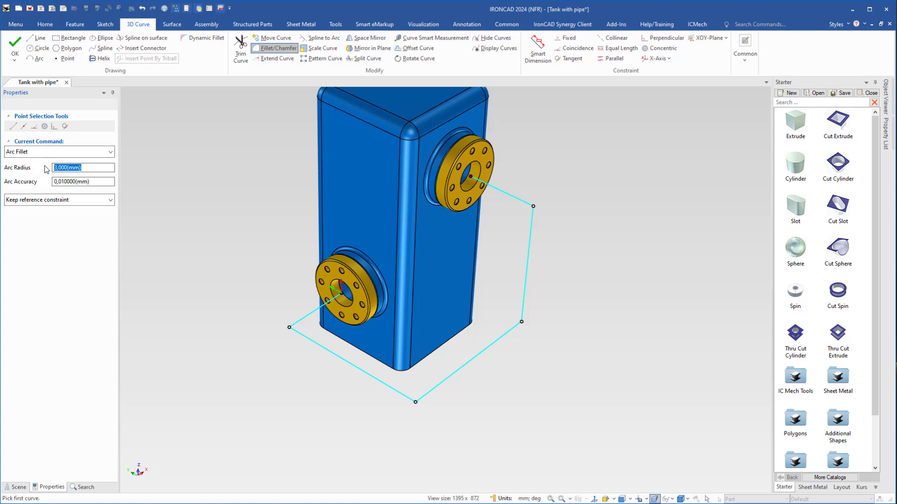
pyautogui.write('50')
pyautogui.click(303, 320)
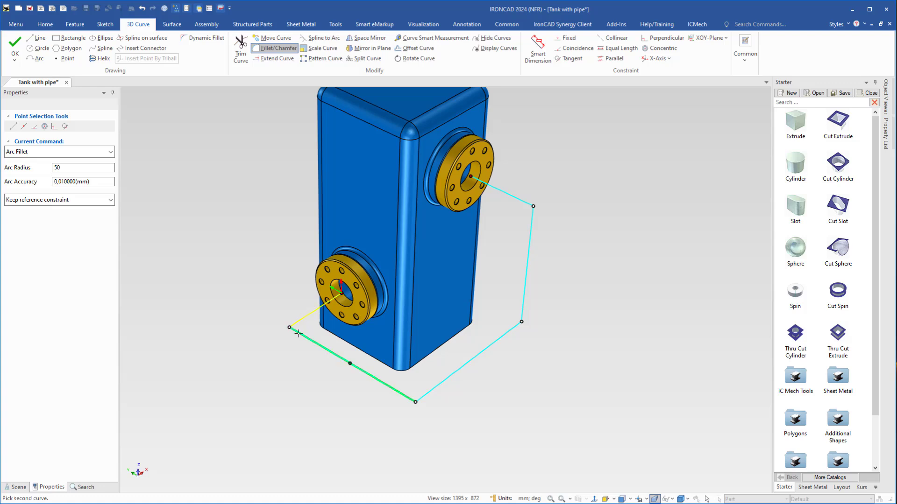
pyautogui.click(392, 386)
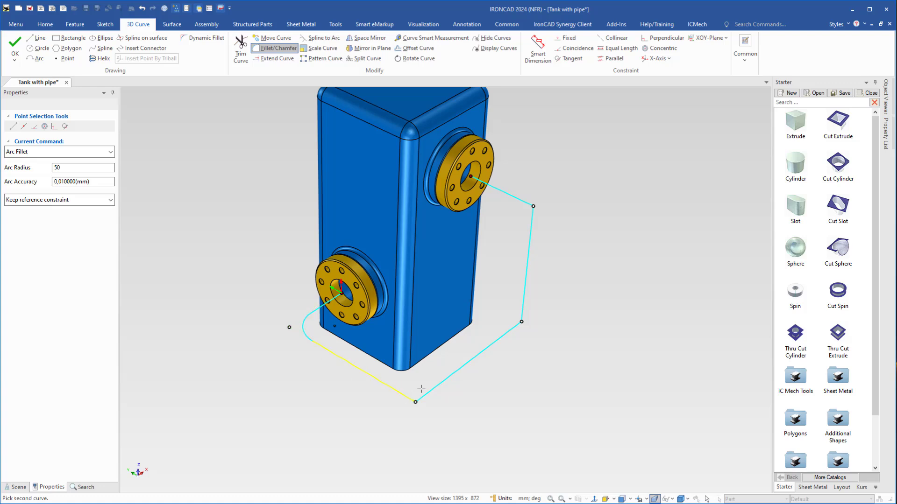
pyautogui.click(430, 390)
pyautogui.click(507, 333)
pyautogui.click(523, 310)
pyautogui.click(530, 227)
pyautogui.click(507, 193)
pyautogui.click(15, 45)
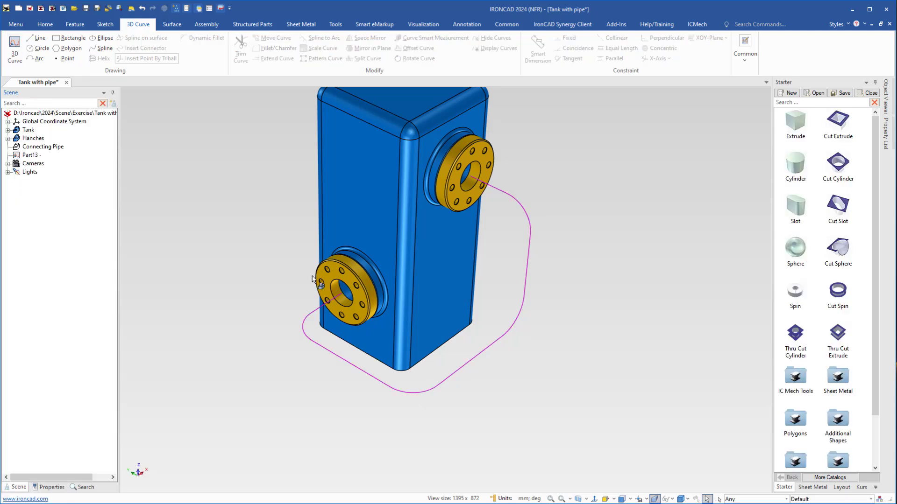
# - Start a circular-profile Sweep as a new standalone part and delete the default guide curve from its path selection
pyautogui.moveTo(411, 296); pyautogui.dragTo(397, 321, button='middle')
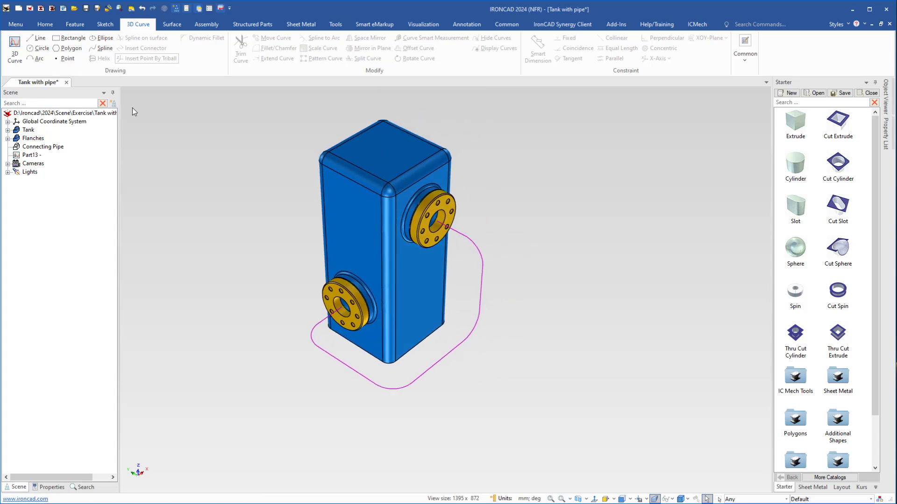
pyautogui.click(44, 25)
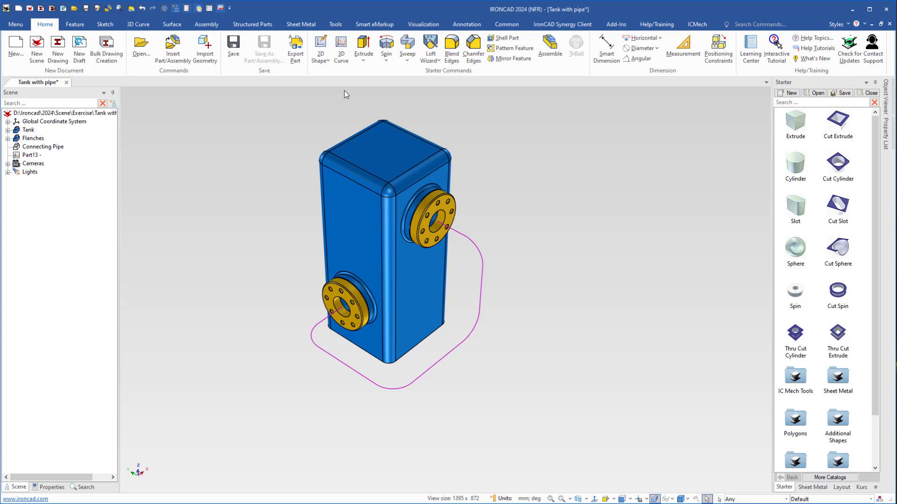
pyautogui.click(407, 43)
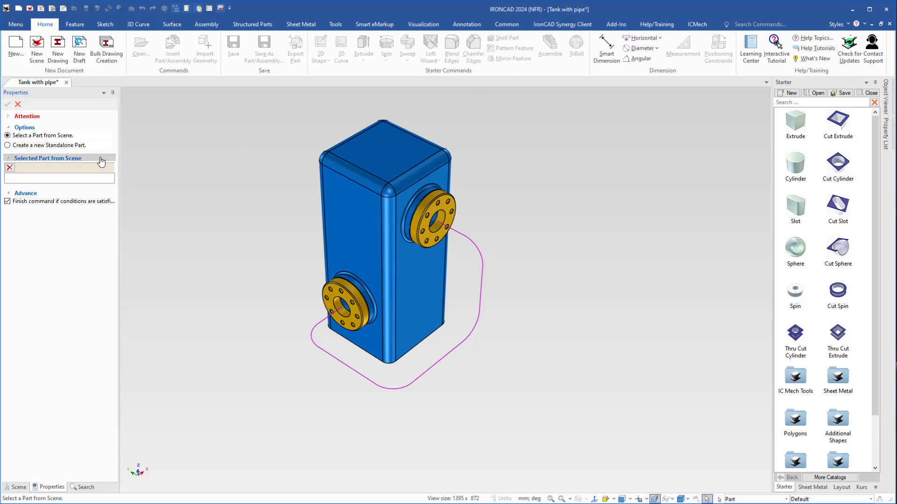
pyautogui.click(26, 145)
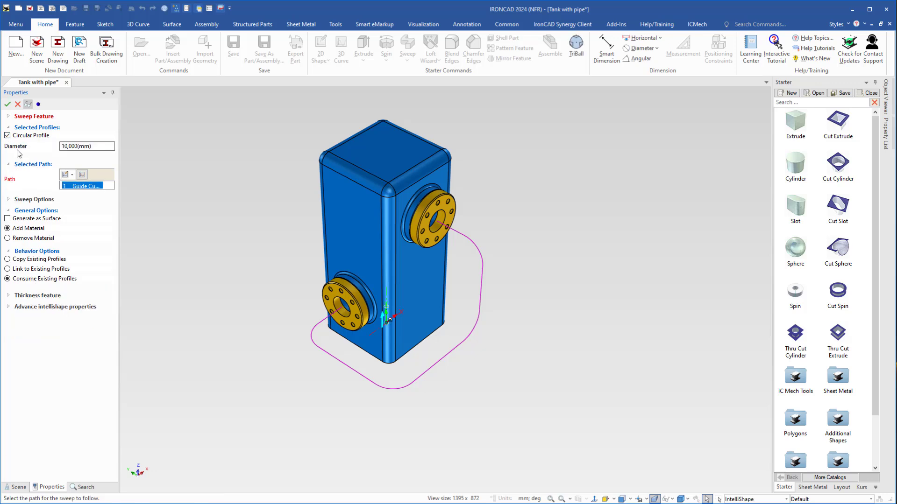
pyautogui.click(103, 145)
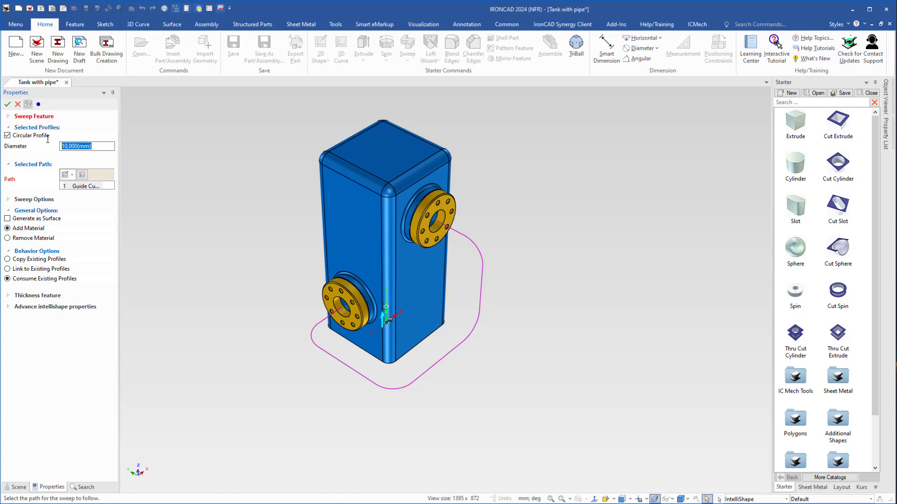
pyautogui.write('60')
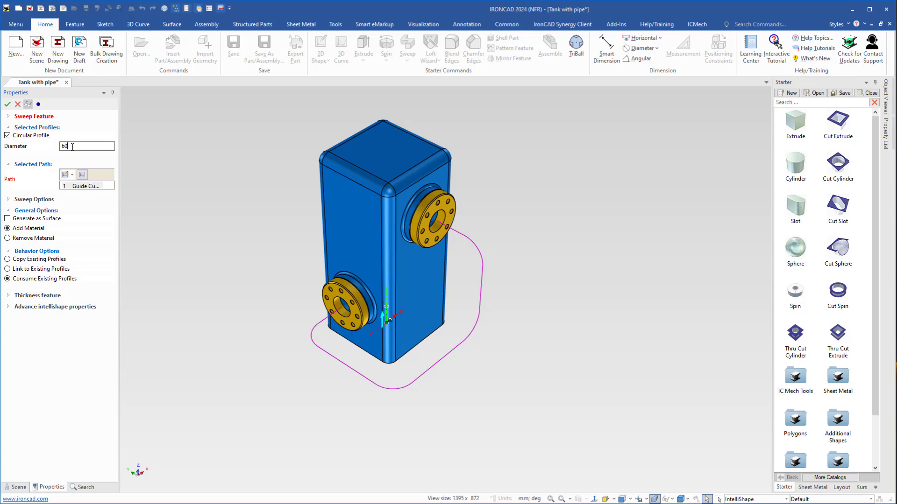
pyautogui.rightClick(84, 190)
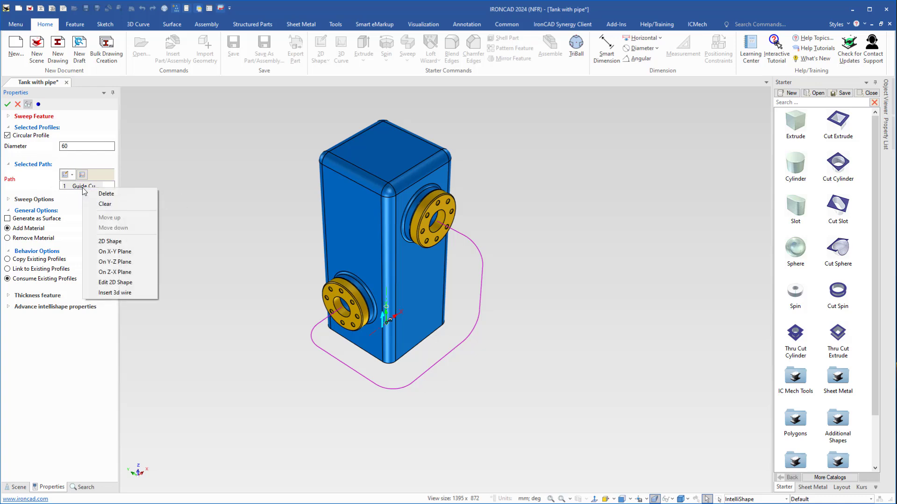
pyautogui.click(106, 194)
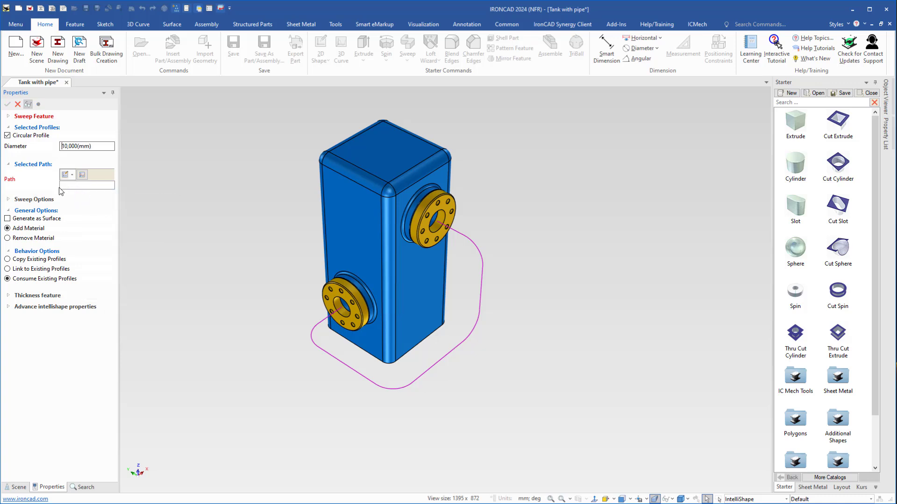
# - Sweep a circular profile of 60 mm diameter along the filleted 3D curve between the two flanges
pyautogui.click(318, 326)
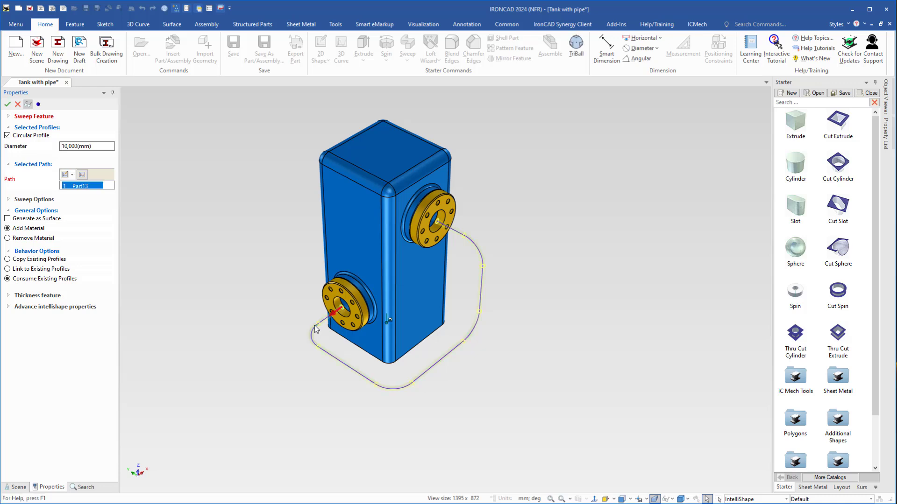
pyautogui.click(101, 146)
pyautogui.write('60')
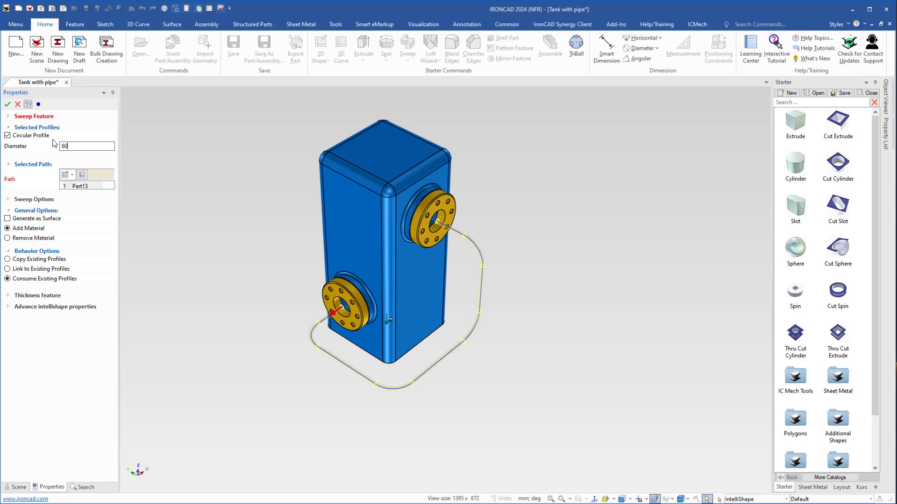
pyautogui.press('Return')
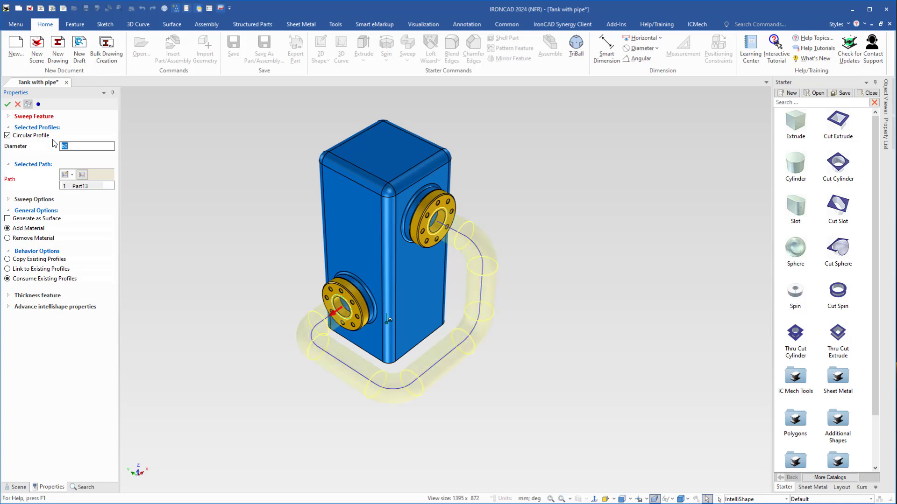
pyautogui.click(7, 106)
# - Isolate the swept pipe by hiding every other part in the scene
pyautogui.moveTo(370, 370); pyautogui.dragTo(384, 394, button='middle')
pyautogui.scroll(3, 375, 351)
pyautogui.click(355, 364)
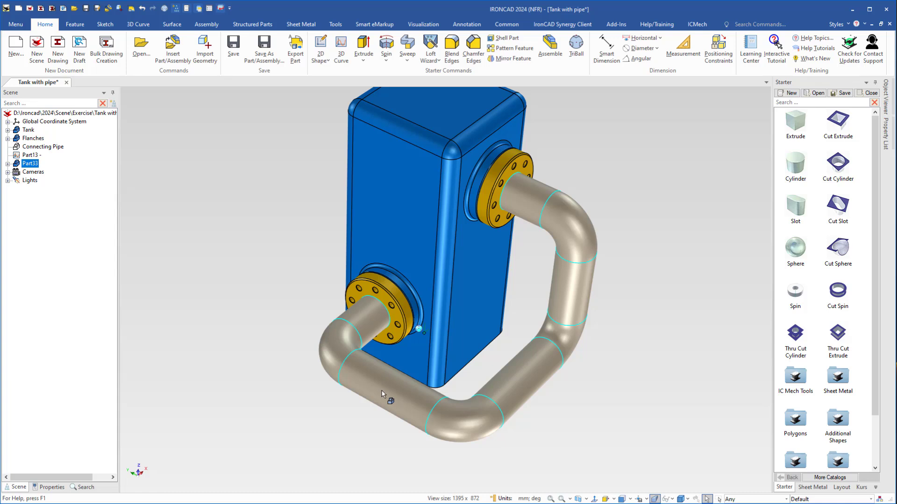
pyautogui.rightClick(381, 393)
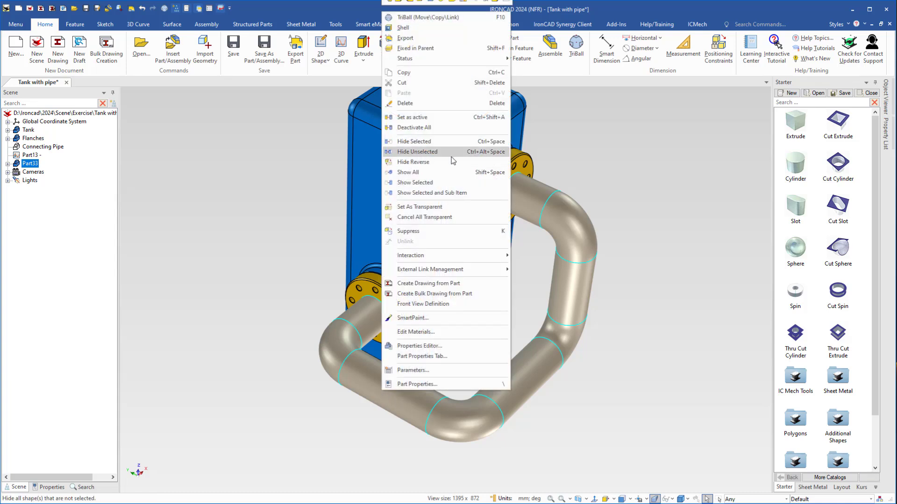
pyautogui.click(396, 401)
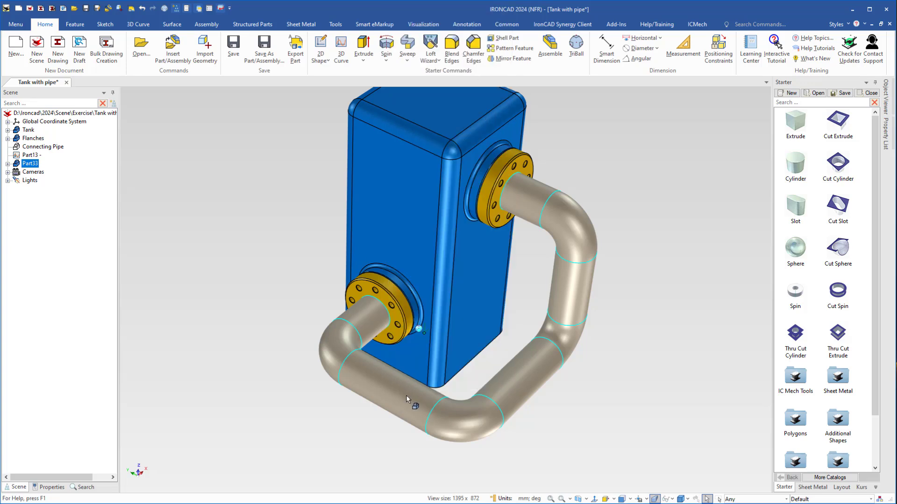
pyautogui.hotkey('ctrl', 'shift', 'h')
# - Shell the pipe inwards with a 5 mm wall thickness, leaving both circular end faces open
pyautogui.moveTo(416, 378); pyautogui.dragTo(570, 419, button='middle')
pyautogui.keyDown('shift'); pyautogui.moveTo(361, 286); pyautogui.dragTo(426, 317, button='middle'); pyautogui.keyUp('shift')
pyautogui.moveTo(387, 260); pyautogui.dragTo(403, 287, button='middle')
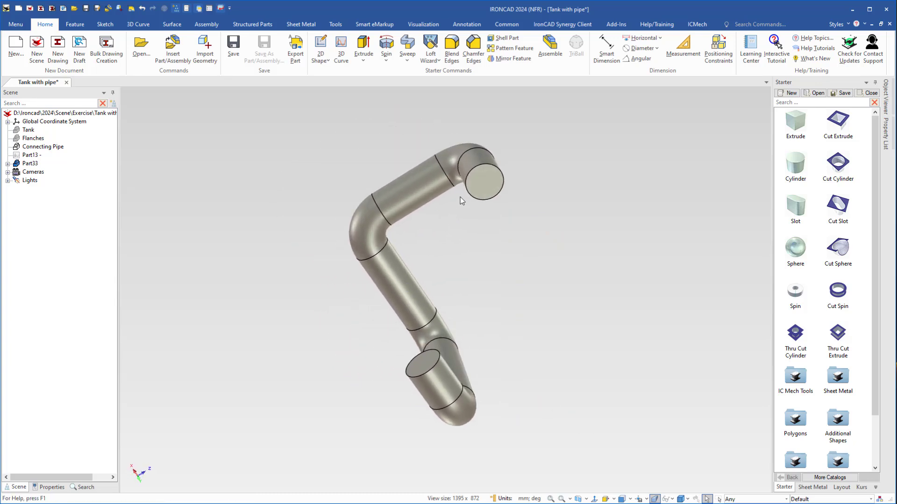
pyautogui.click(503, 40)
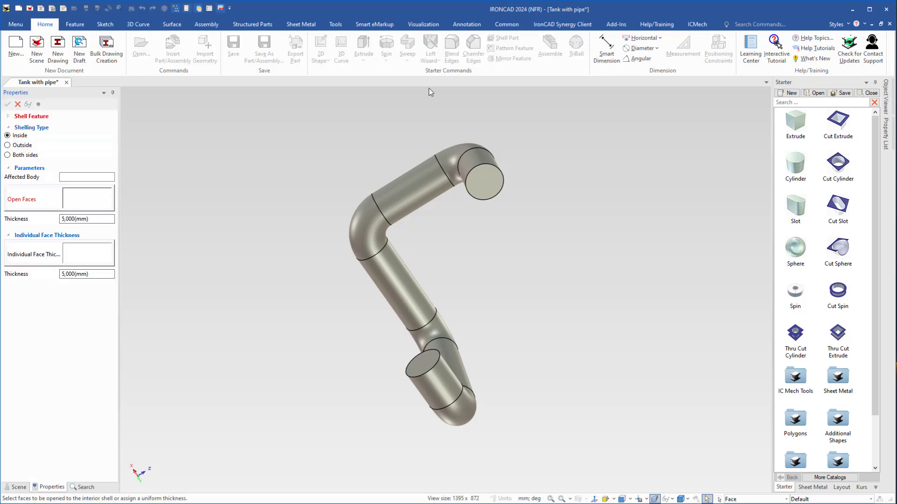
pyautogui.click(482, 181)
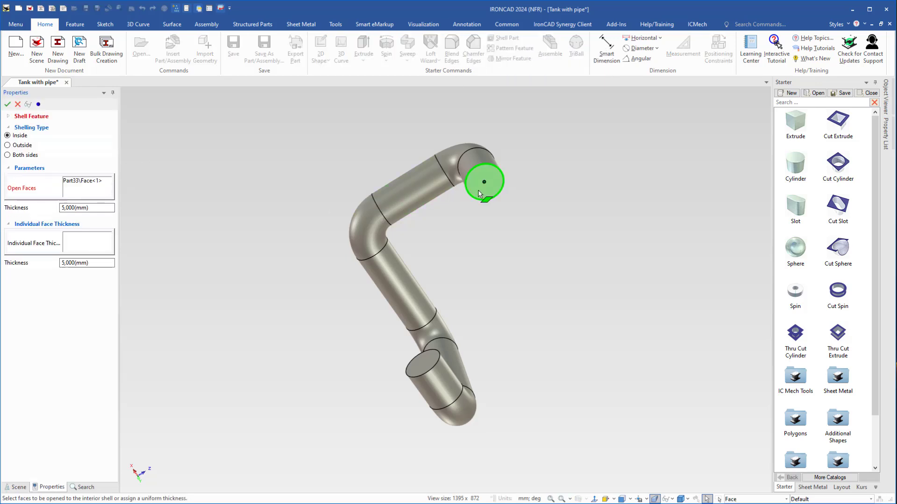
pyautogui.click(421, 365)
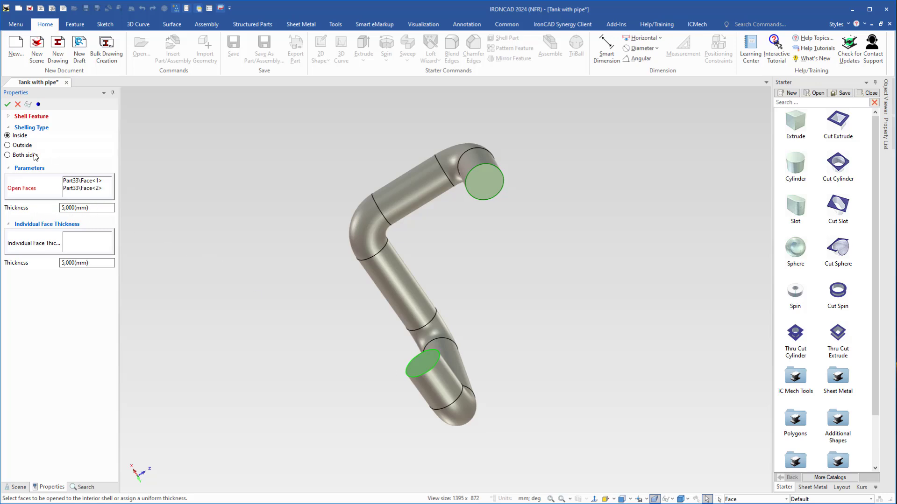
pyautogui.click(7, 104)
# - Show the hidden tank and flanges together with the pipe
pyautogui.moveTo(442, 281)
pyautogui.mouseDown(button='middle')
pyautogui.moveTo(490, 324)
pyautogui.moveTo(406, 266)
pyautogui.moveTo(306, 248)
pyautogui.moveTo(360, 248)
pyautogui.moveTo(452, 275)
pyautogui.mouseUp(button='middle')
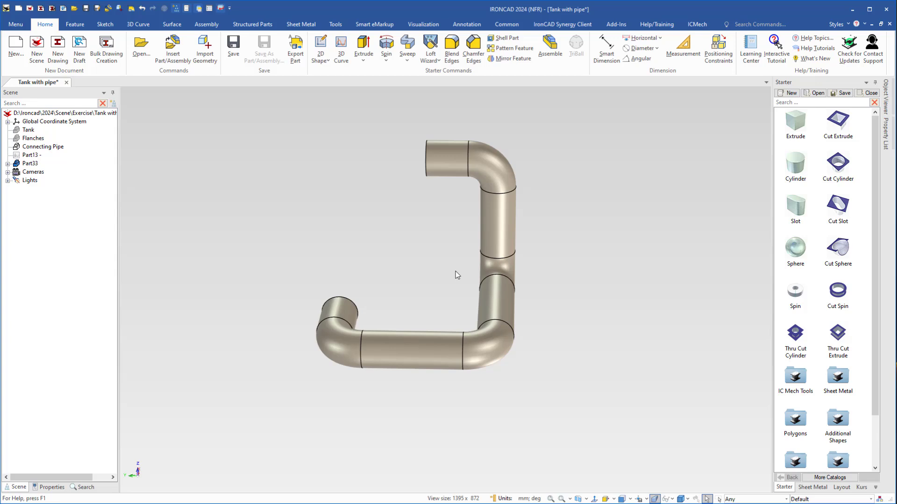
pyautogui.hotkey('ctrl', 'shift', 'h')
pyautogui.moveTo(375, 359); pyautogui.dragTo(405, 292, button='middle')
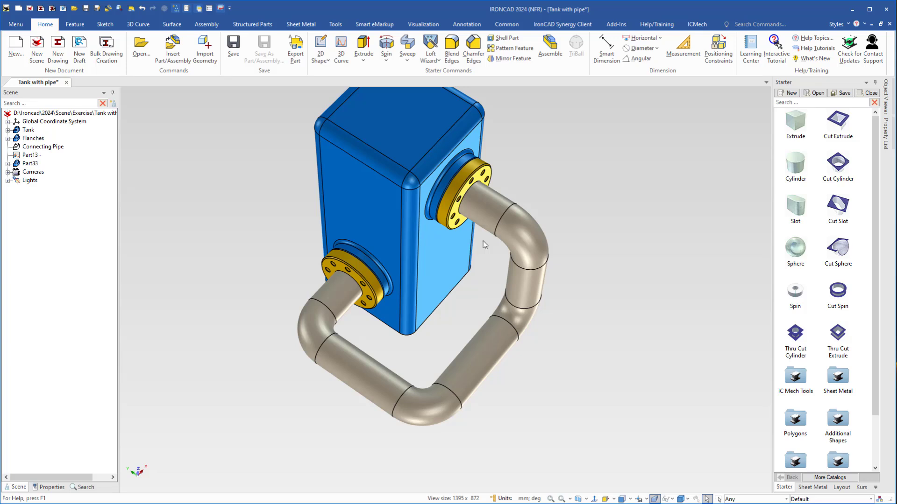
pyautogui.moveTo(449, 313); pyautogui.dragTo(463, 293, button='middle')
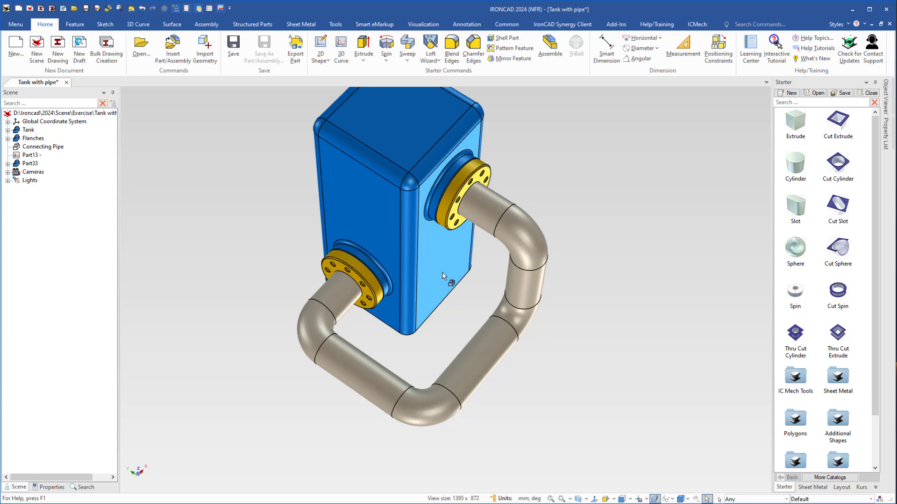
pyautogui.moveTo(468, 319); pyautogui.dragTo(476, 320, button='middle')
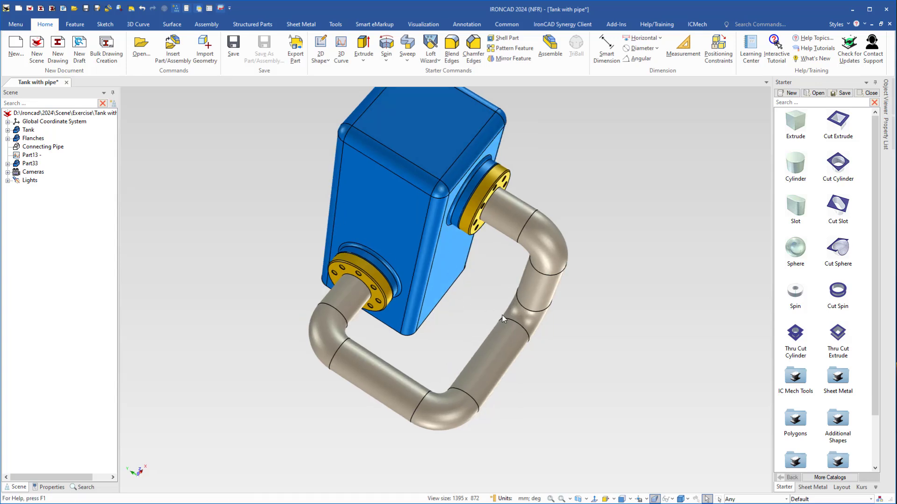
pyautogui.moveTo(447, 313); pyautogui.dragTo(452, 291, button='middle')
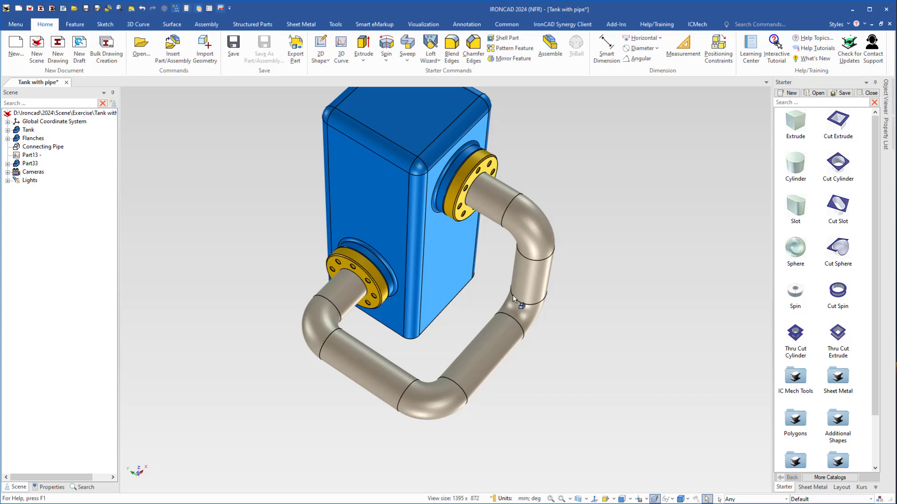
# - Rename the swept and shelled part in the scene tree as Pipe
pyautogui.click(314, 308)
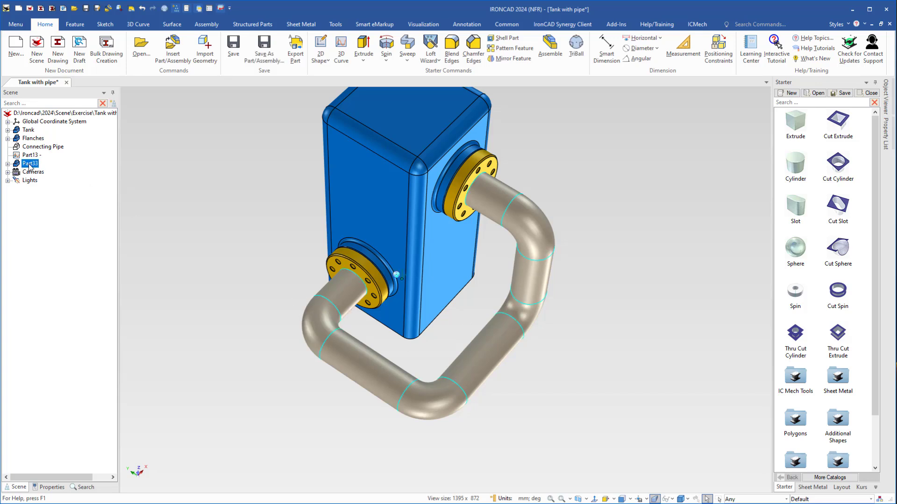
pyautogui.click(8, 164)
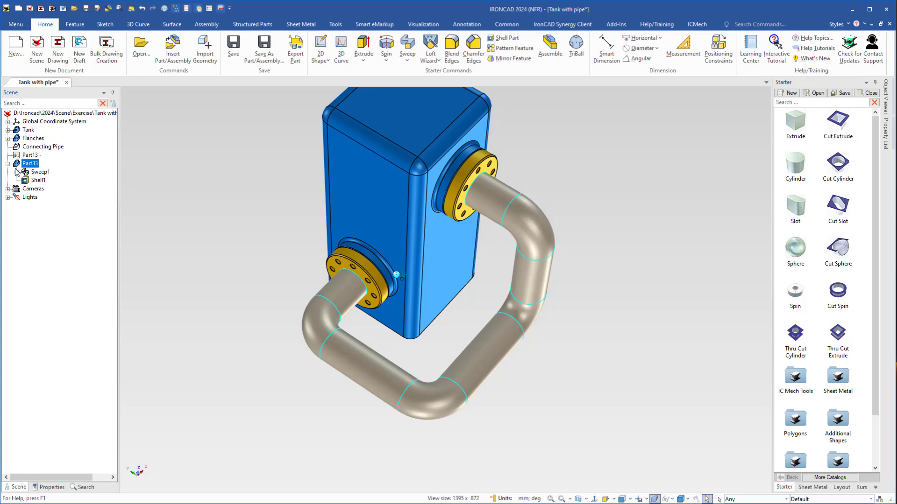
pyautogui.click(30, 164)
pyautogui.write('Pipe')
pyautogui.press('Return')
# - Open the guide curve of the pipe's sweep for 3D curve editing
pyautogui.click(17, 173)
pyautogui.click(45, 181)
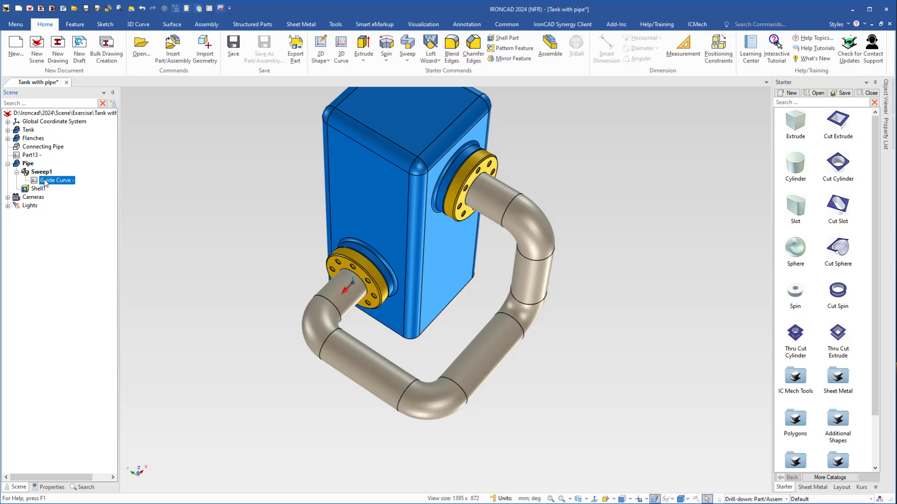
pyautogui.rightClick(45, 181)
pyautogui.click(60, 187)
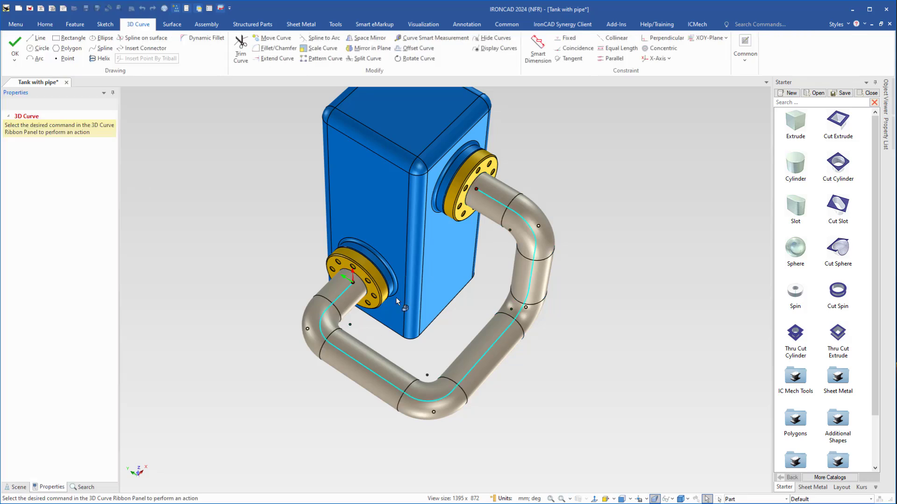
pyautogui.moveTo(501, 334); pyautogui.dragTo(527, 302, button='middle')
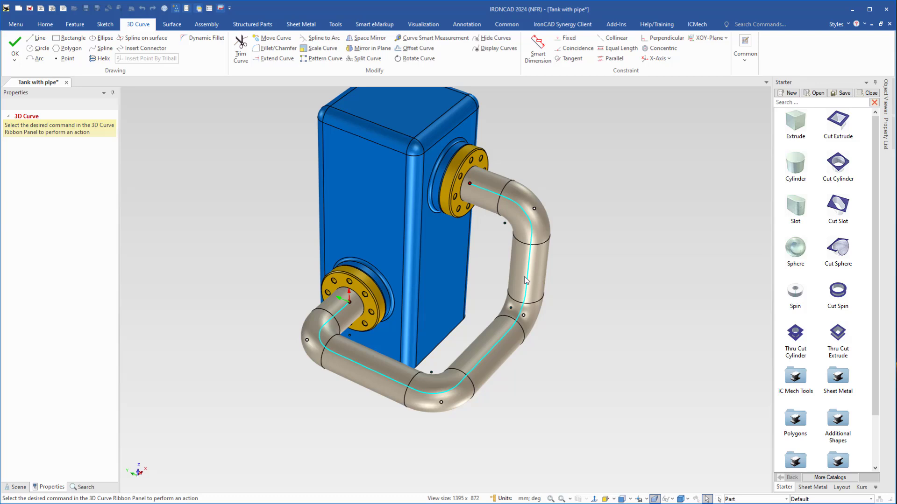
# - Move the guide curve's outer bends and straight segments 120 mm away from the upper flange along its pipe axis with the TriBall, and finish the edit
pyautogui.click(525, 217)
pyautogui.click(530, 262)
pyautogui.keyDown('shift'); pyautogui.click(498, 342); pyautogui.keyUp('shift')
pyautogui.keyDown('shift'); pyautogui.click(426, 394); pyautogui.keyUp('shift')
pyautogui.press('F10')
pyautogui.moveTo(556, 243); pyautogui.dragTo(617, 267)
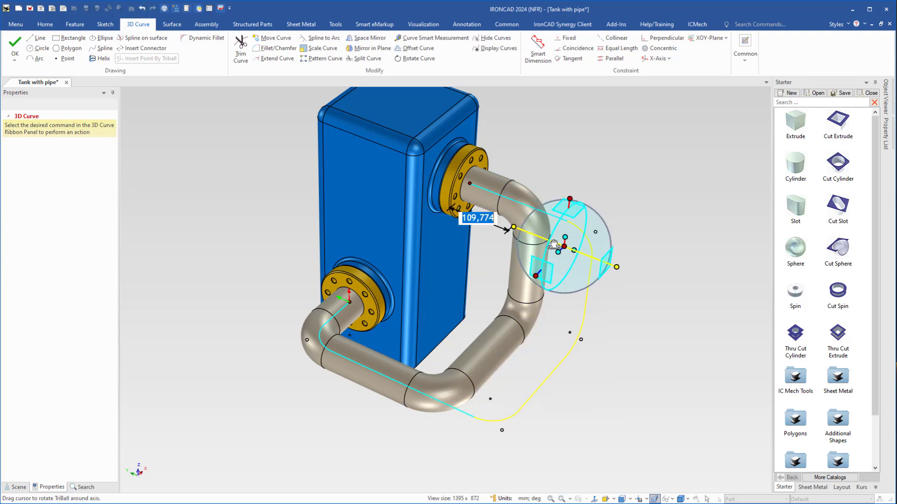
pyautogui.write('120')
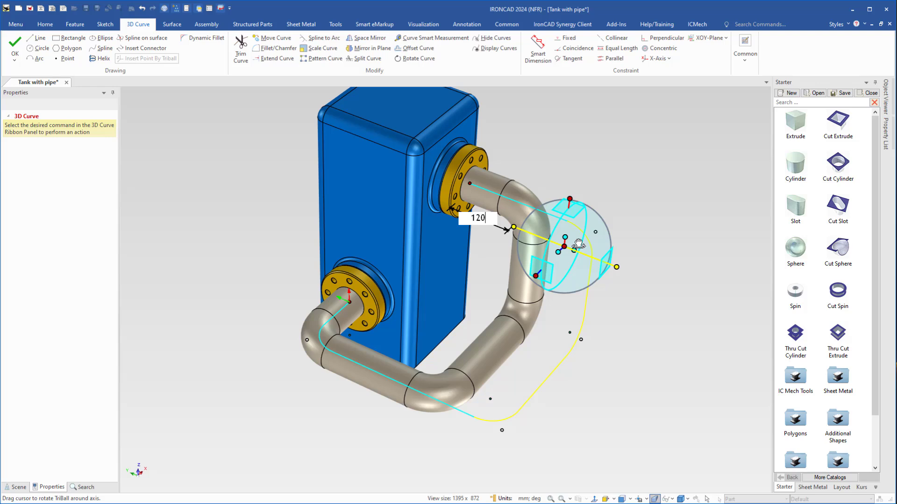
pyautogui.press('Return')
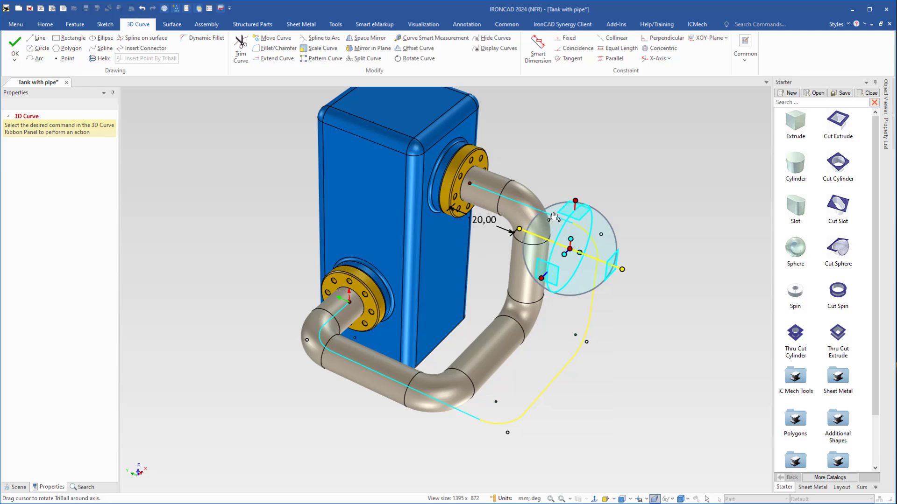
pyautogui.press('F10')
pyautogui.click(15, 44)
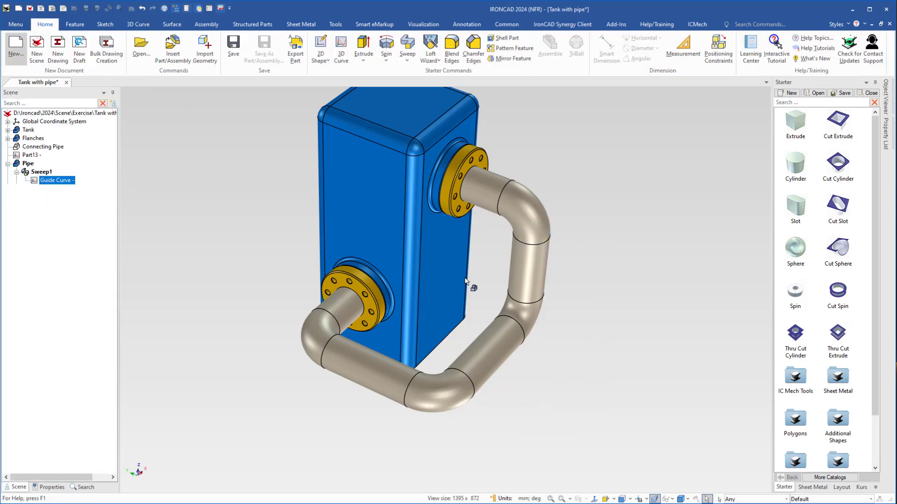
pyautogui.moveTo(460, 335); pyautogui.dragTo(457, 304, button='middle')
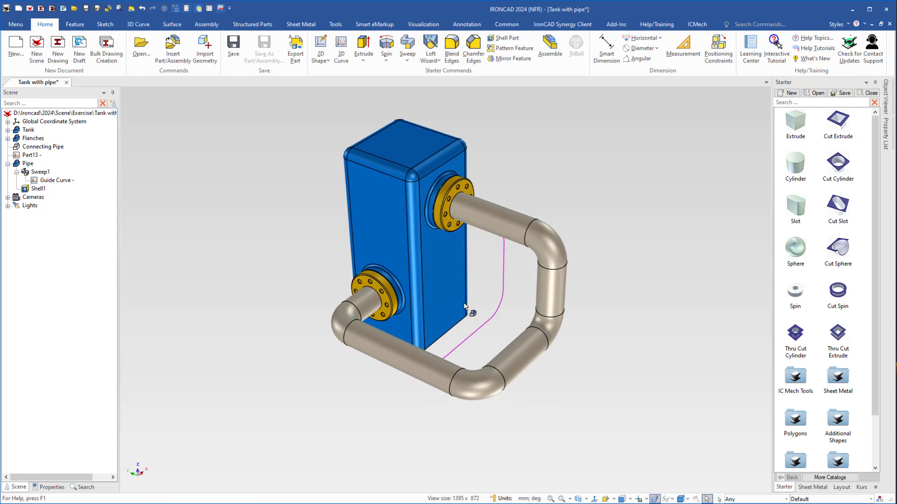
pyautogui.scroll(-3, 464, 303)
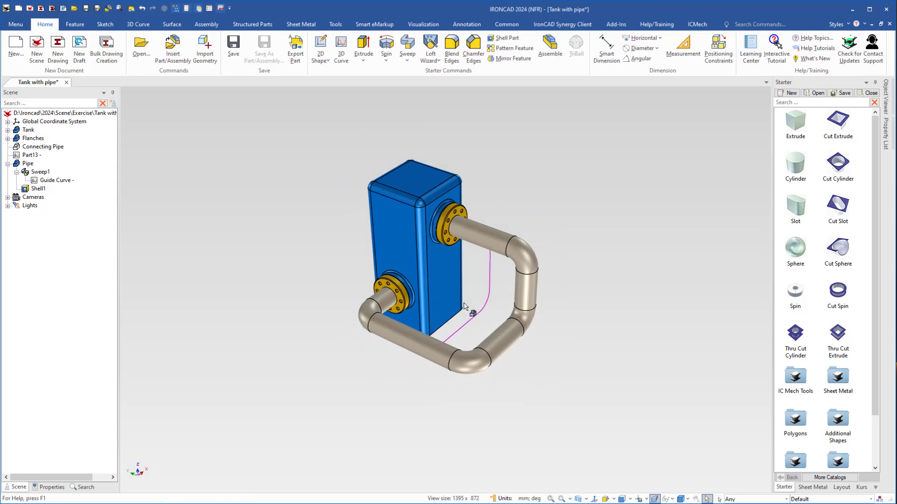
pyautogui.scroll(4, 461, 303)
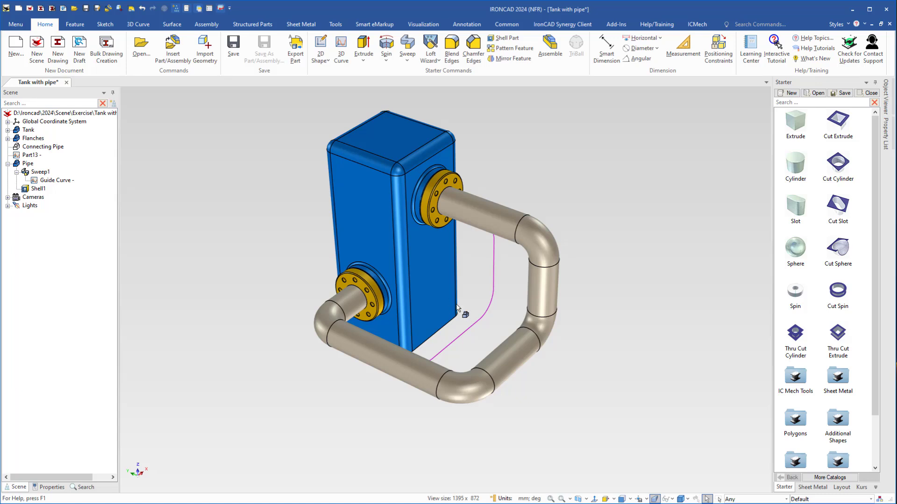
pyautogui.moveTo(444, 303); pyautogui.dragTo(445, 333, button='middle')
pyautogui.scroll(2, 452, 323)
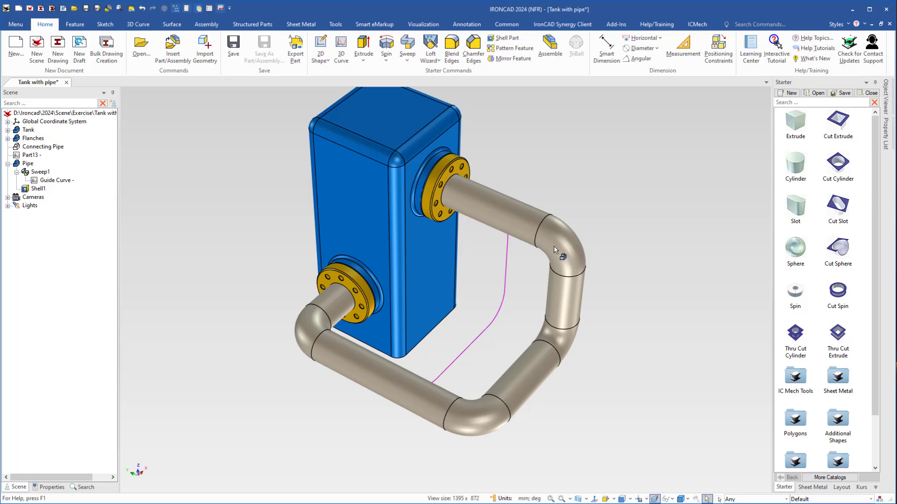
# - Create a 5 mm Thicken Shape part in the Downwards direction from the outer face of the straight pipe section at the upper flange
pyautogui.click(497, 219)
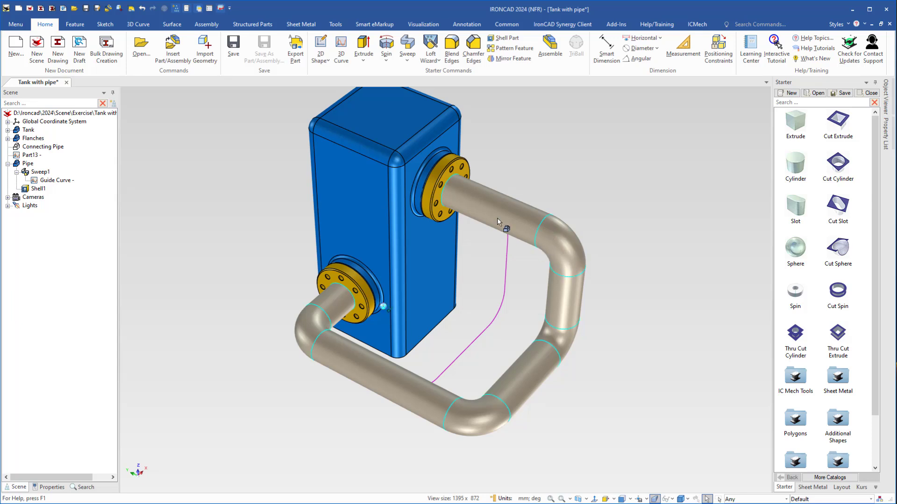
pyautogui.click(495, 218)
pyautogui.click(491, 214)
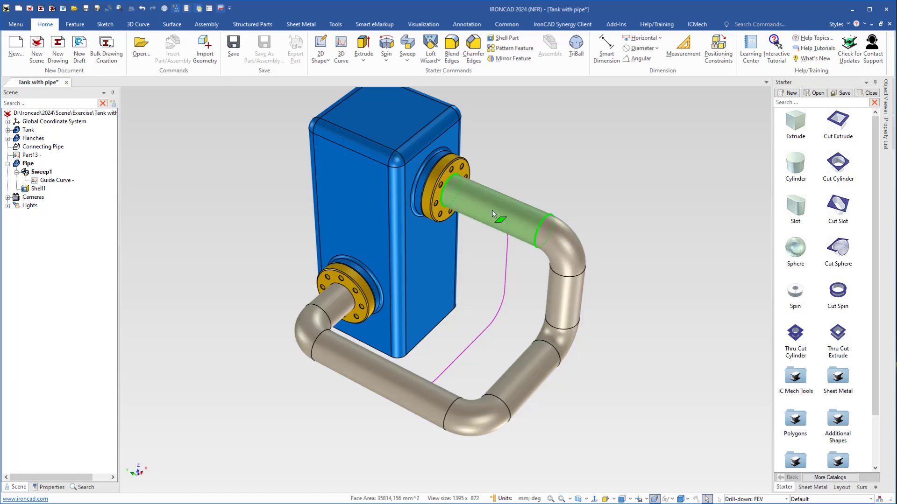
pyautogui.scroll(5, 492, 214)
pyautogui.rightClick(477, 237)
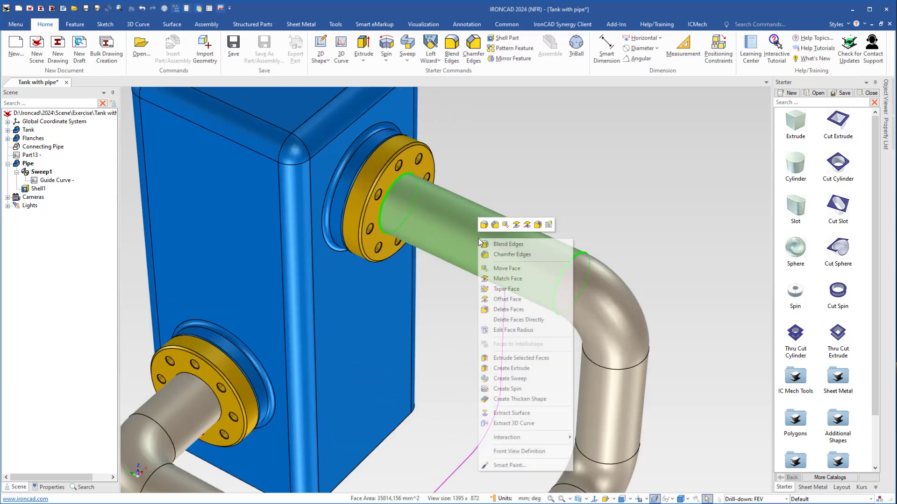
pyautogui.click(503, 401)
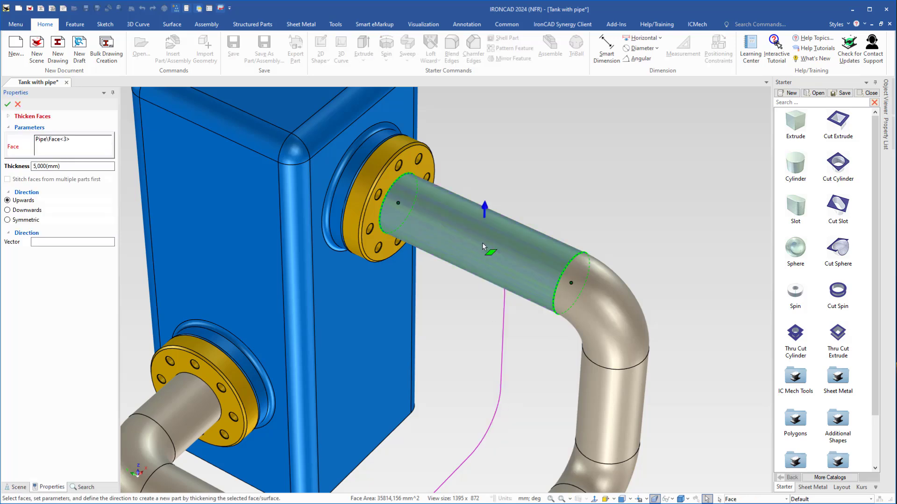
pyautogui.moveTo(487, 233); pyautogui.dragTo(492, 209, button='middle')
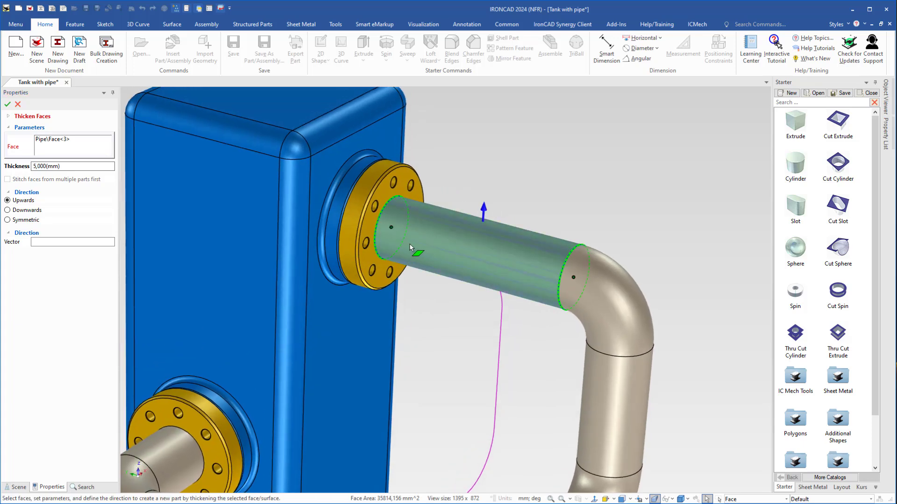
pyautogui.click(8, 212)
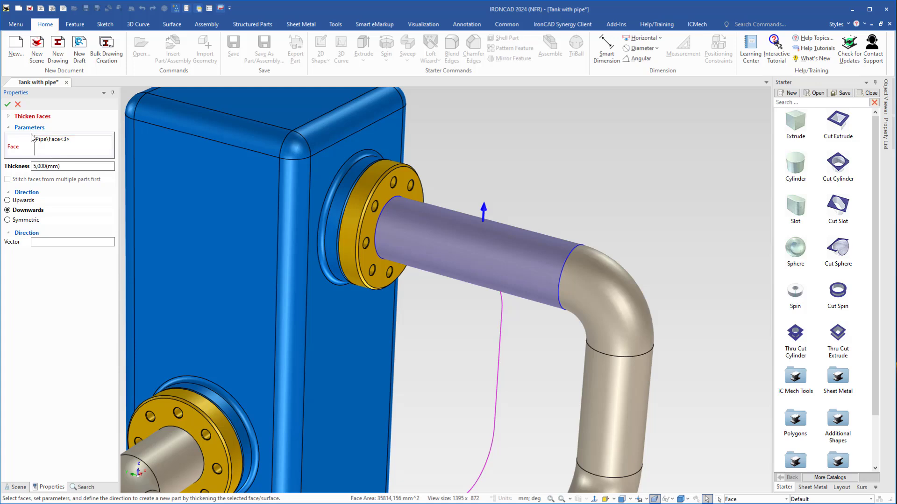
pyautogui.click(7, 104)
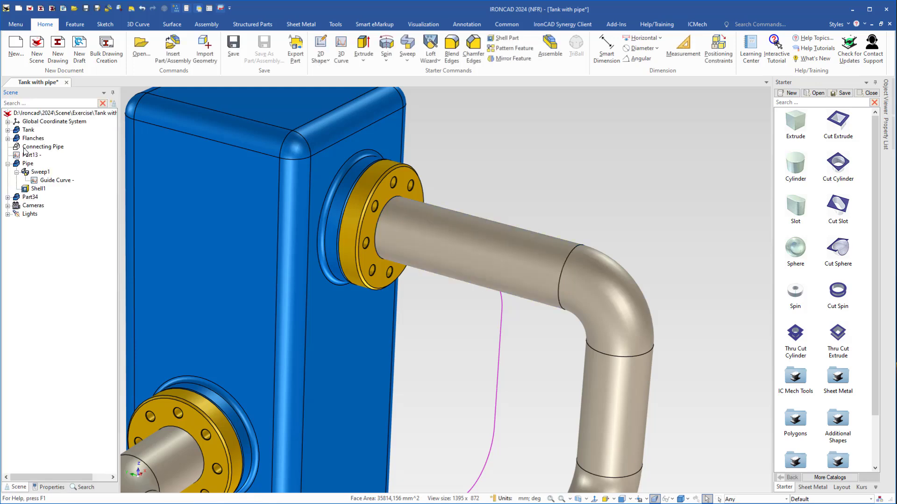
# - Rename the new thickened part in the scene tree as Pipe-2
pyautogui.click(31, 200)
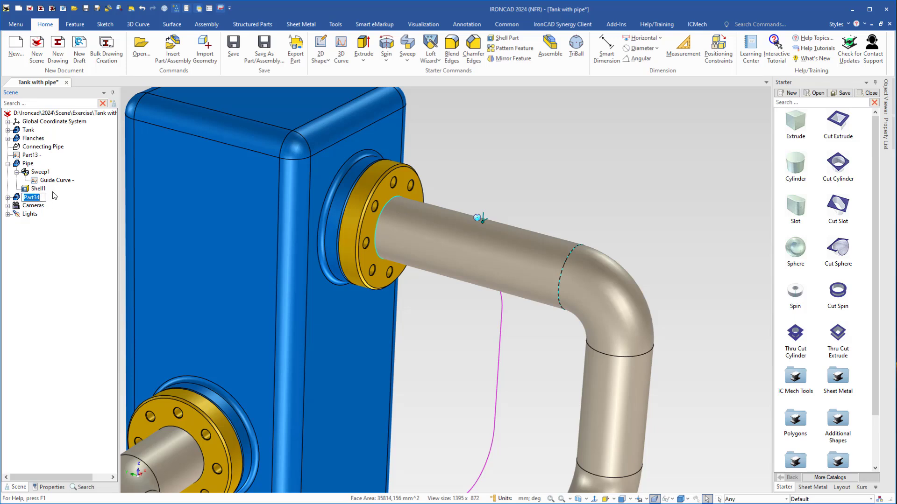
pyautogui.write('Pipe-2')
pyautogui.press('Return')
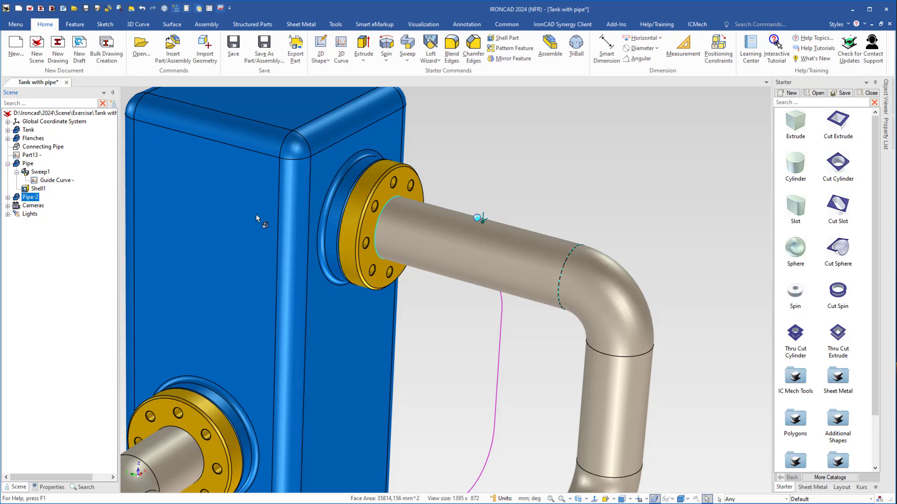
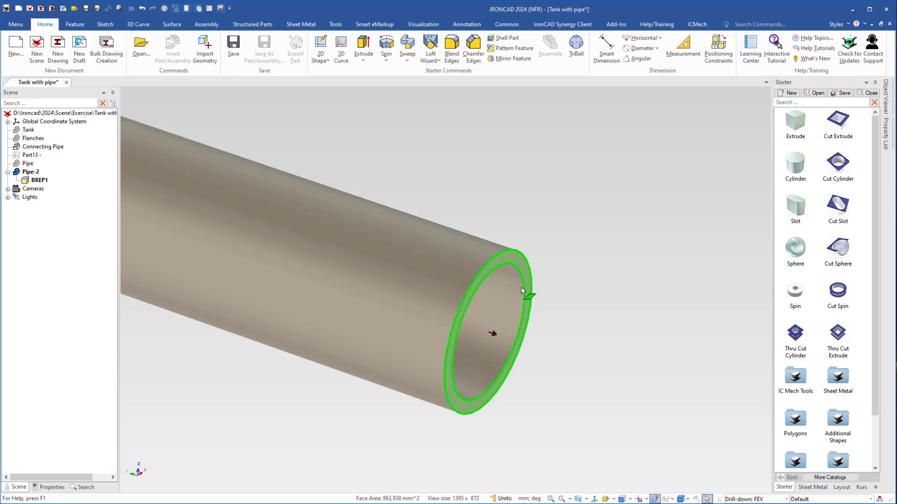
# - Extrude the ring-shaped open end face of Pipe-2 outward by 30 mm
pyautogui.scroll(-1, 491, 343)
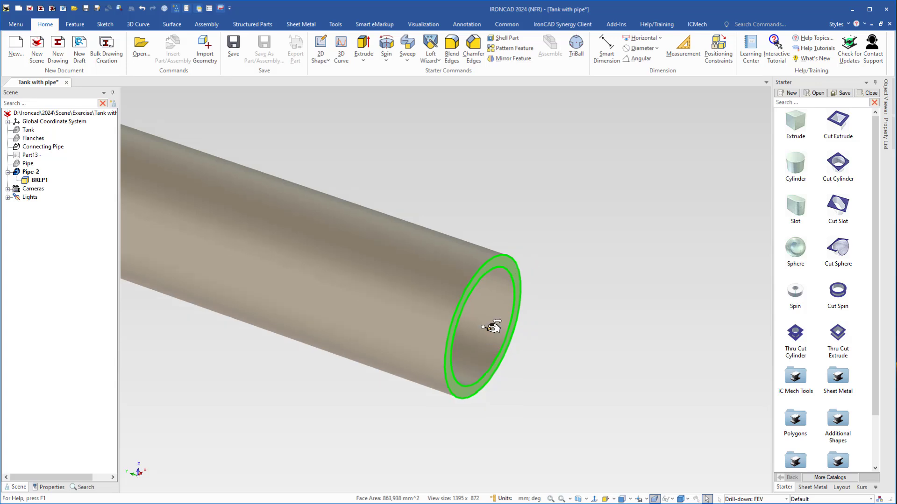
pyautogui.moveTo(485, 337); pyautogui.dragTo(654, 366)
pyautogui.write('30')
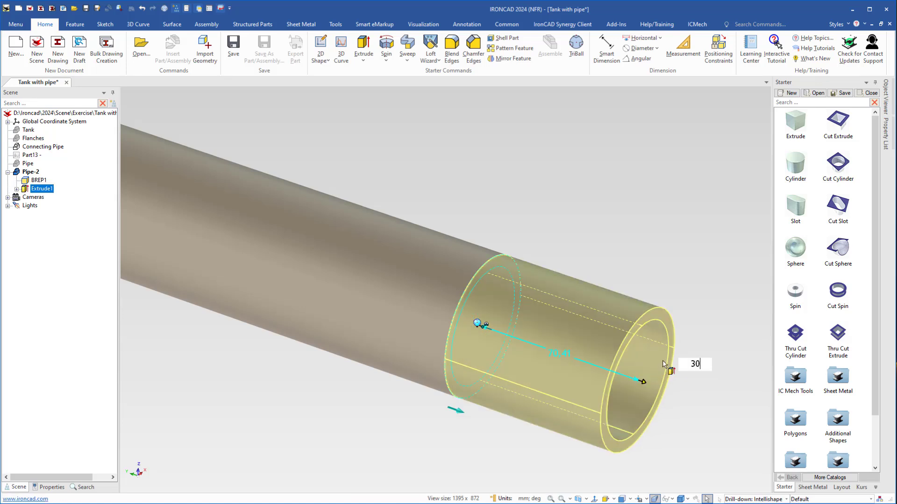
pyautogui.press('Return')
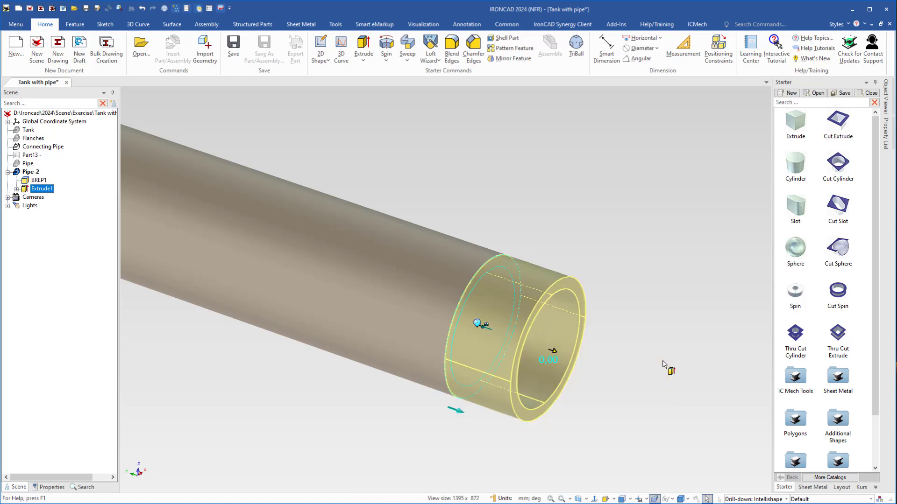
pyautogui.click(352, 400)
pyautogui.click(357, 296)
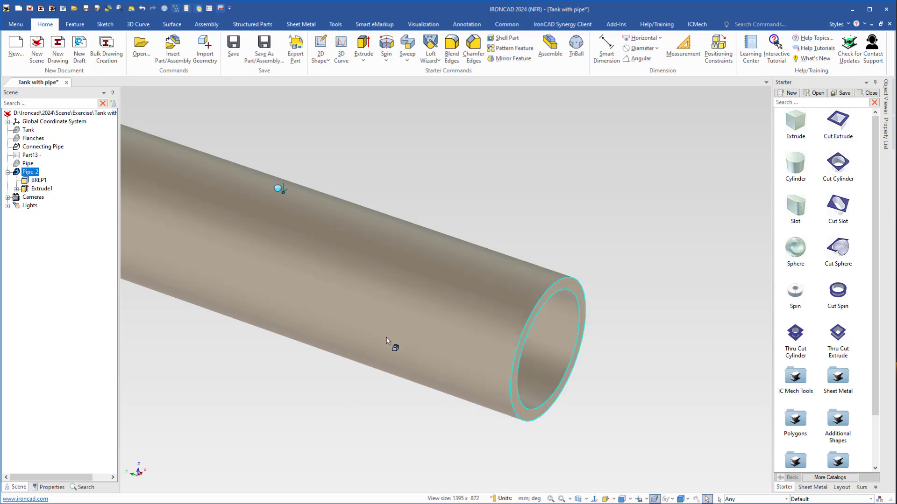
# - Stretch the extrusion's end face back through the pipe to its opposite end, giving a reversed length of 190 mm
pyautogui.click(483, 345)
pyautogui.scroll(-1, 312, 303)
pyautogui.scroll(-1, 313, 303)
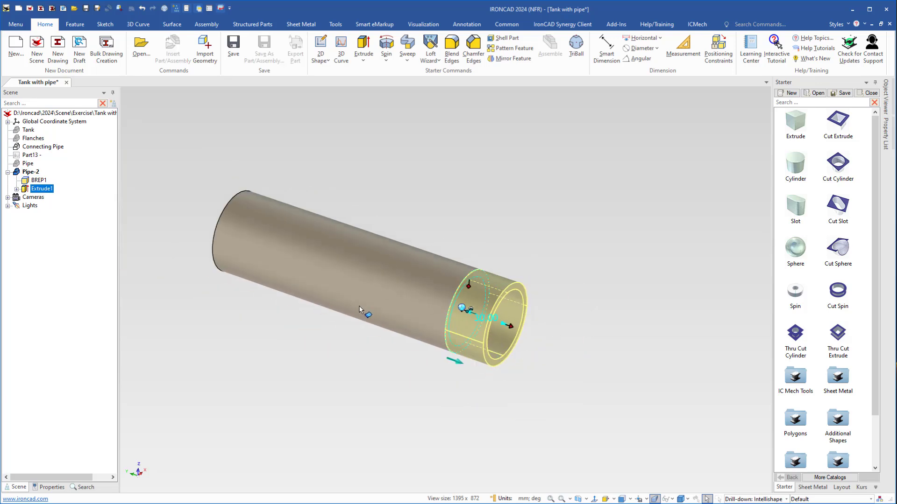
pyautogui.scroll(-1, 436, 326)
pyautogui.scroll(2, 579, 369)
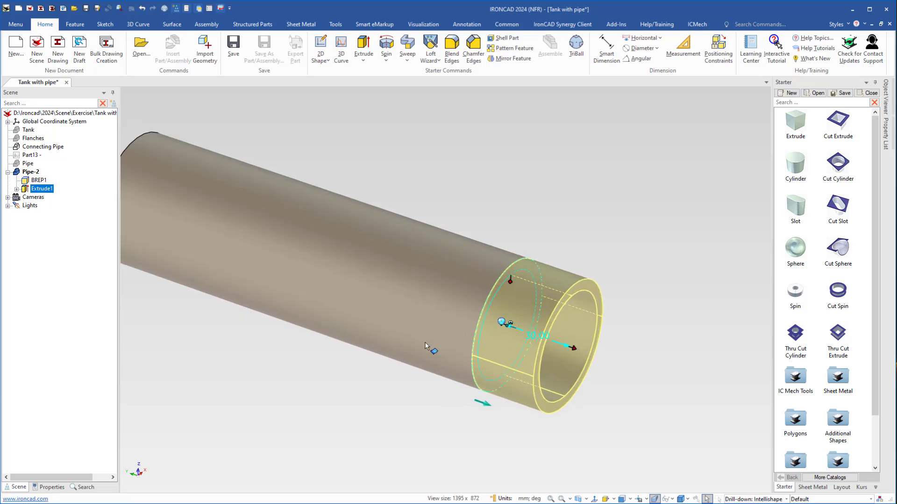
pyautogui.scroll(-1, 329, 272)
pyautogui.keyDown('shift'); pyautogui.moveTo(331, 273); pyautogui.dragTo(419, 287, button='middle'); pyautogui.keyUp('shift')
pyautogui.moveTo(652, 354); pyautogui.dragTo(243, 201)
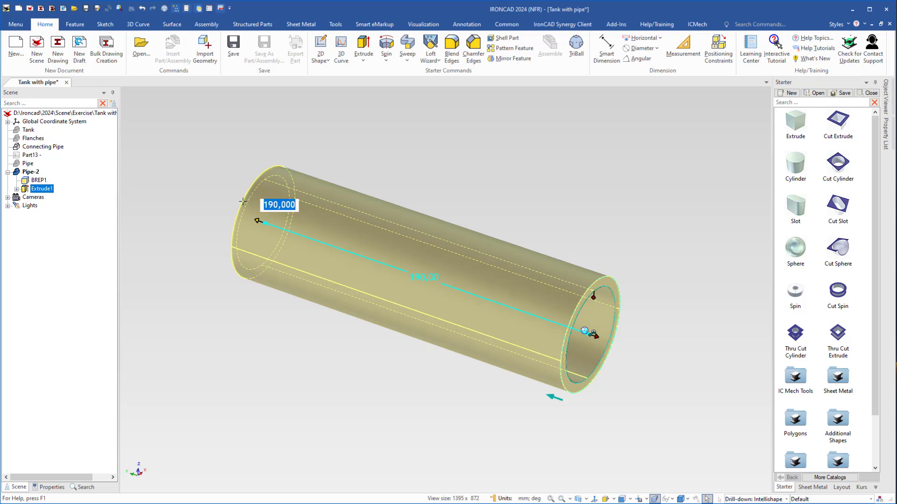
# - Delete the BREP1 feature from Pipe-2 and expand the remaining extrusion to reveal its cross-section in the scene tree
pyautogui.click(27, 181)
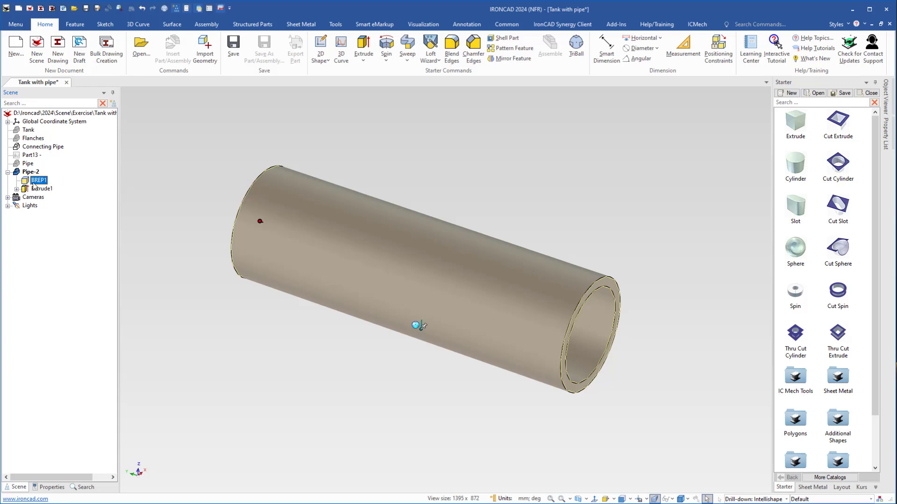
pyautogui.press('Delete')
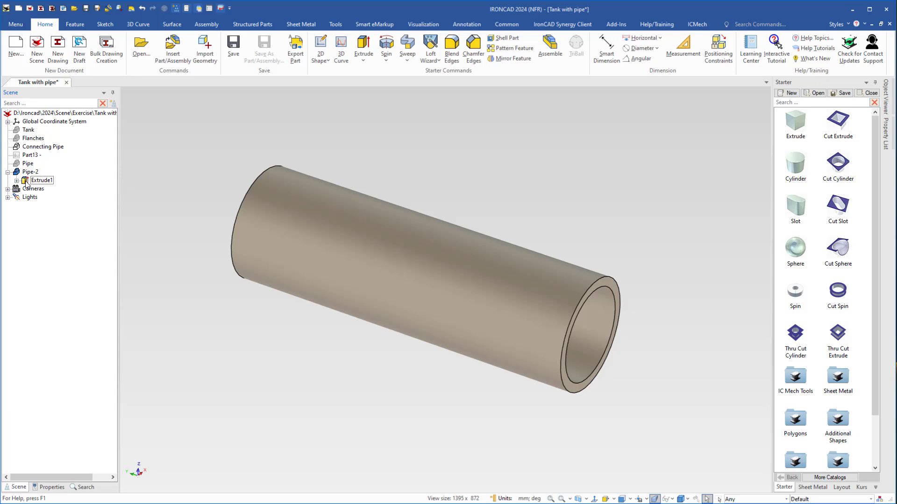
pyautogui.click(16, 181)
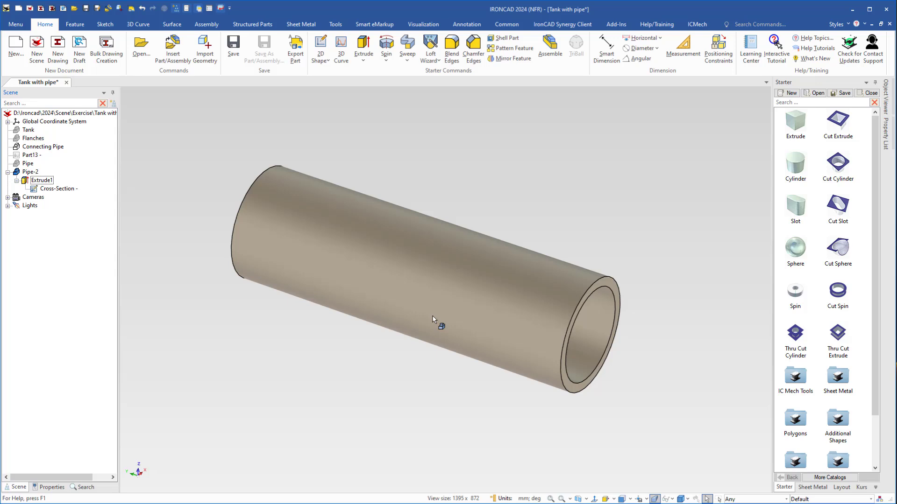
pyautogui.click(29, 172)
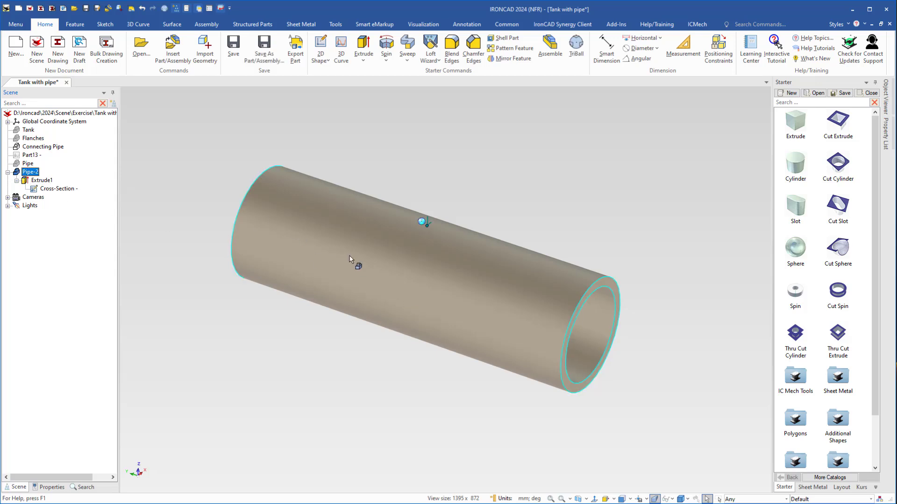
# - Show all hidden parts of the tank assembly again and clear the selection
pyautogui.hotkey('ctrl', 'z')
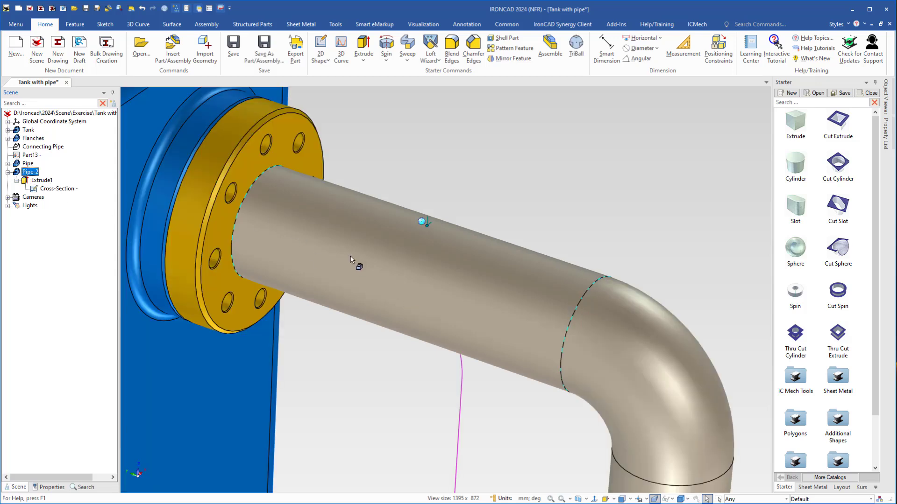
pyautogui.scroll(-4, 384, 273)
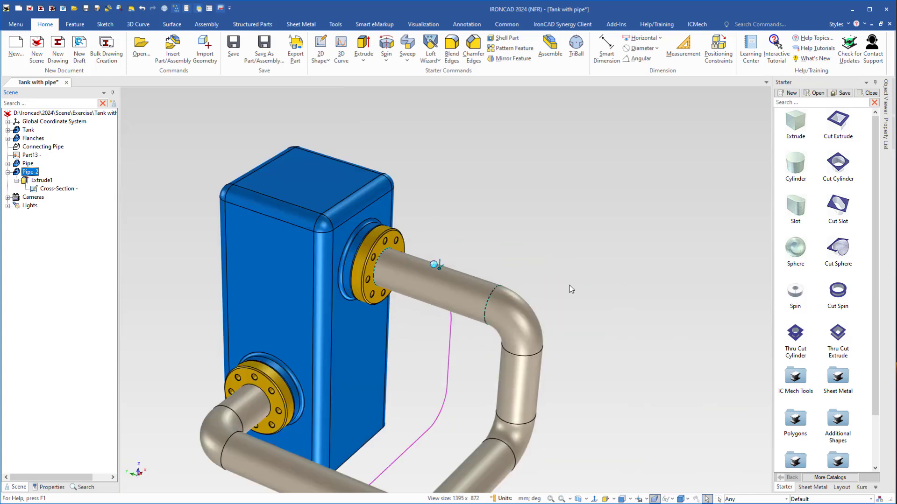
pyautogui.click(570, 286)
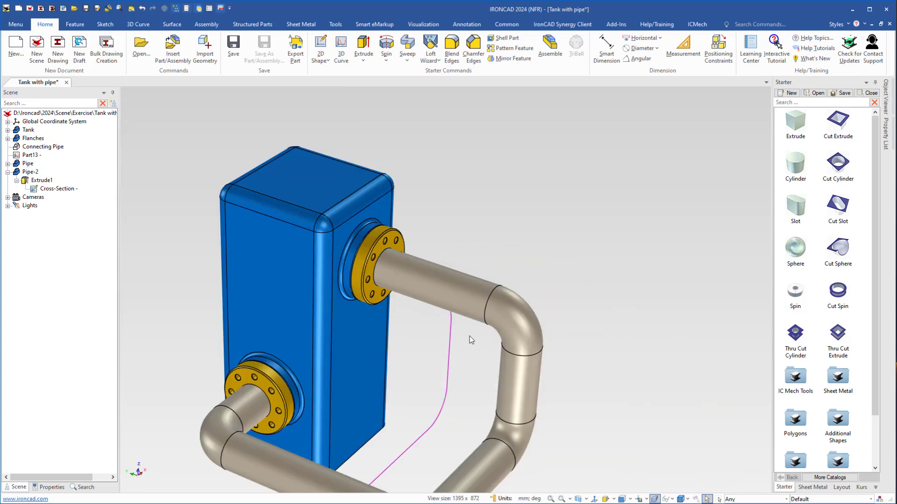
# - Create a 5 mm Thicken Shape part in the Downwards direction from the outer face of the pipe's upper bend
pyautogui.scroll(4, 481, 333)
pyautogui.click(523, 306)
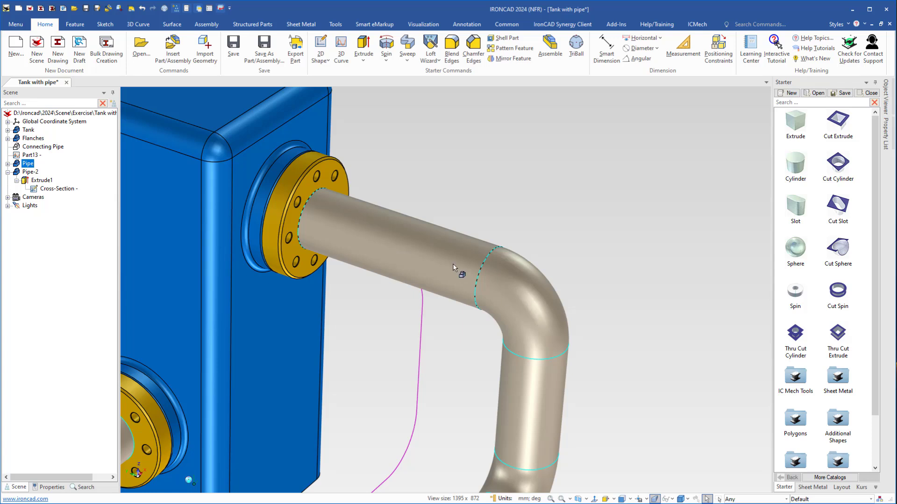
pyautogui.scroll(2, 512, 304)
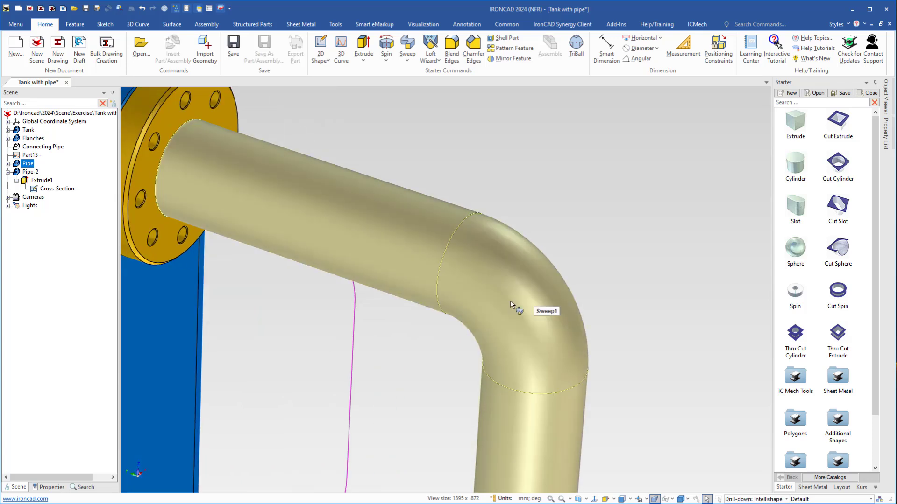
pyautogui.click(512, 303)
pyautogui.rightClick(513, 303)
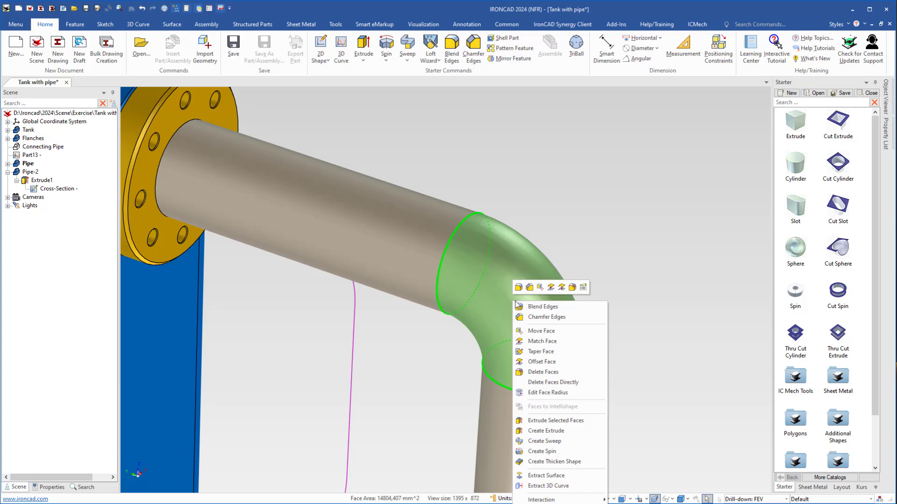
pyautogui.click(534, 288)
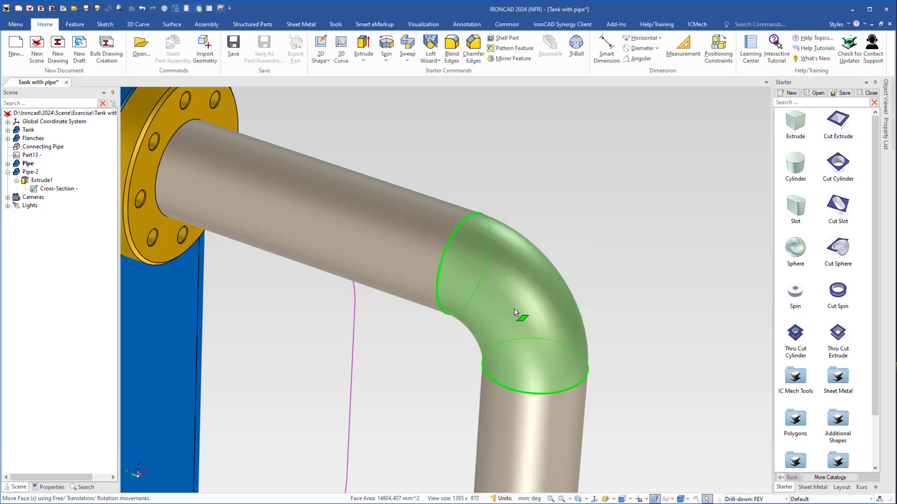
pyautogui.scroll(3, 504, 222)
pyautogui.rightClick(509, 217)
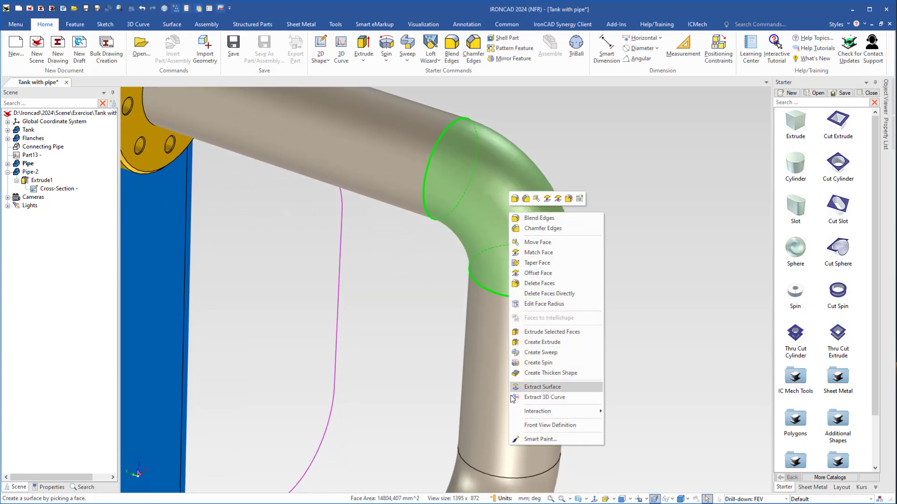
pyautogui.click(544, 373)
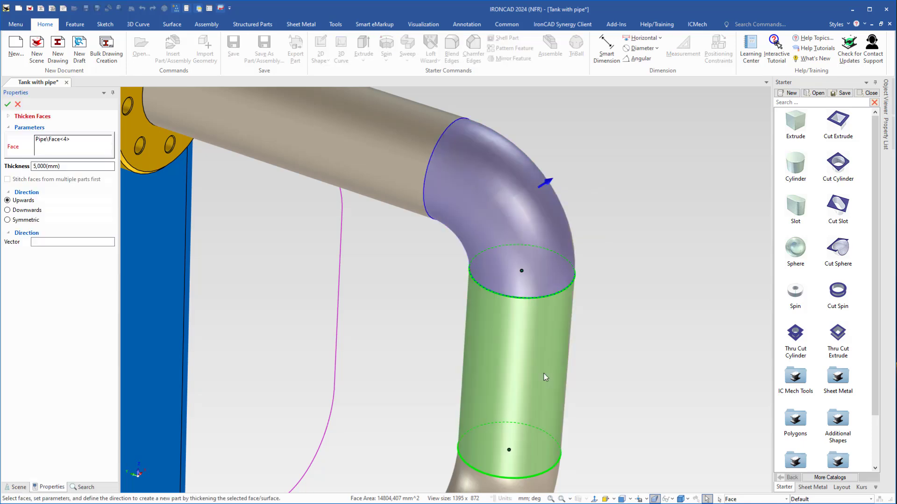
pyautogui.click(7, 210)
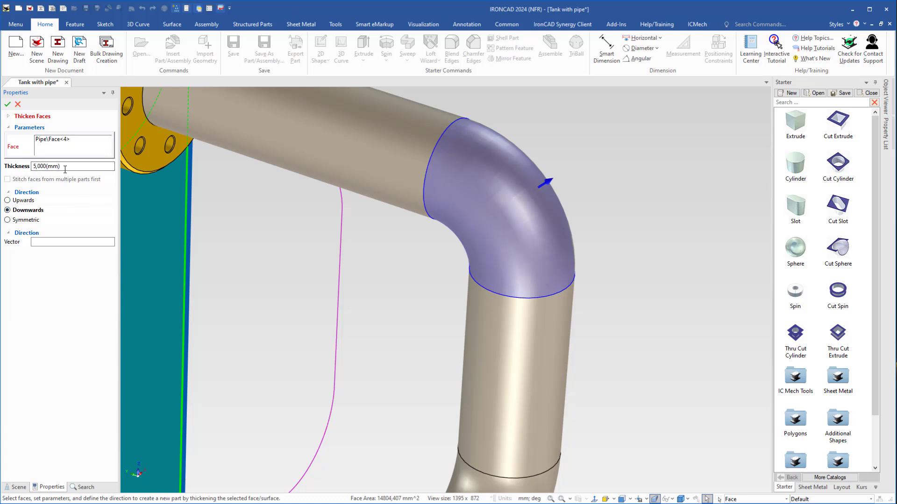
pyautogui.click(8, 104)
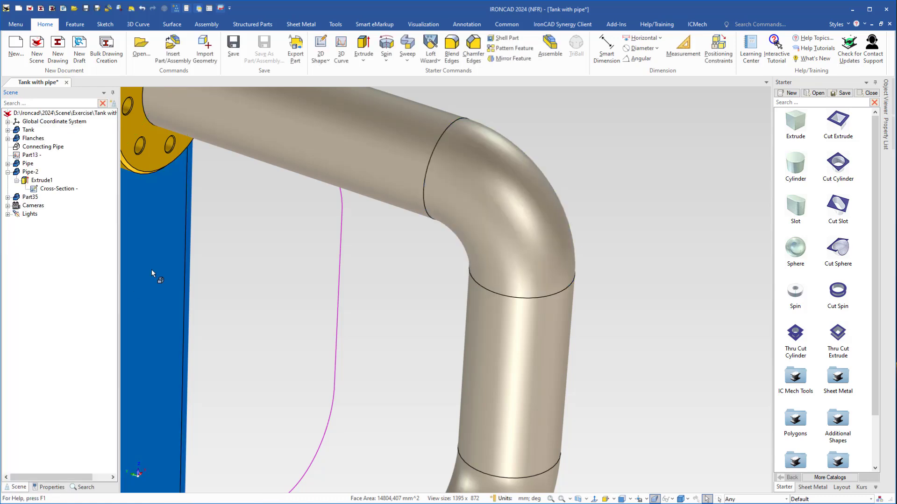
# - Rename the new thickened bend part in the scene tree as Elbow Pipe
pyautogui.click(31, 197)
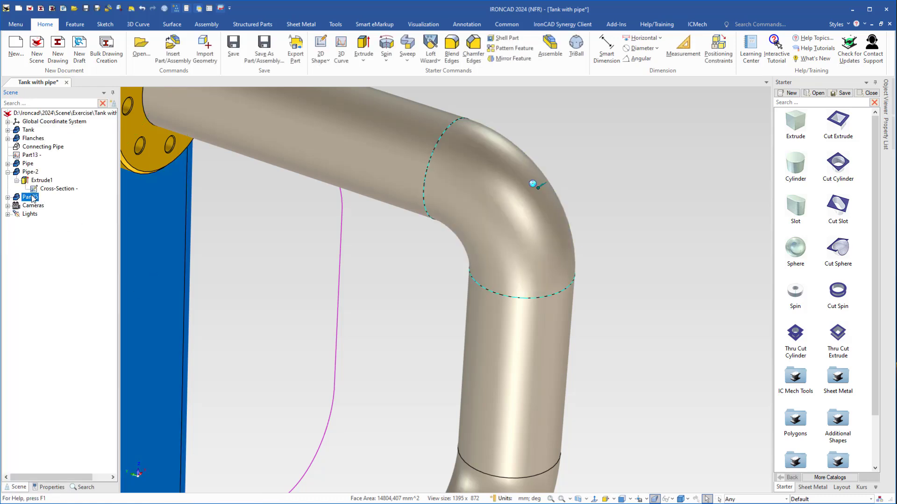
pyautogui.click(31, 197)
pyautogui.write('Elbow Pipe')
pyautogui.press('Return')
# - Isolate the Elbow Pipe part by hiding all other parts, and examine its shape from different angles
pyautogui.hotkey('shift', 'h')
pyautogui.moveTo(469, 178); pyautogui.dragTo(648, 288, button='middle')
pyautogui.moveTo(647, 289); pyautogui.dragTo(435, 260)
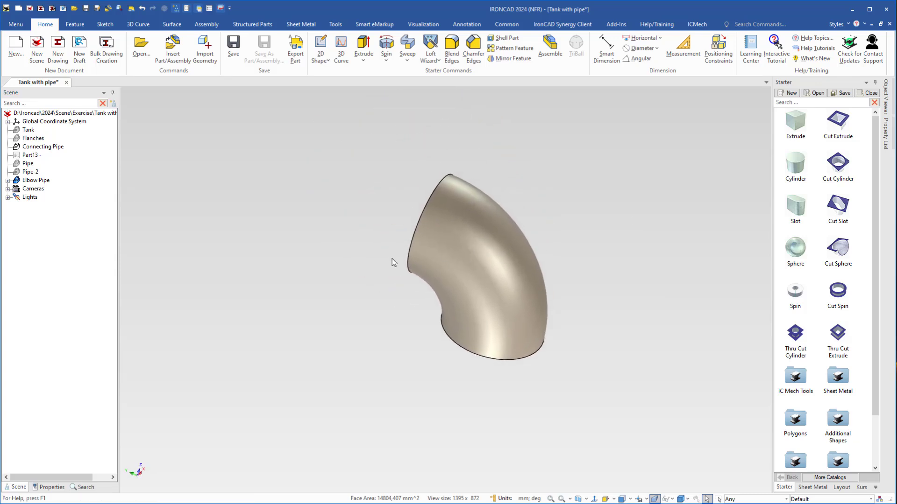
# - Show all parts again and examine the complete tank with its flanges and connecting pipe
pyautogui.hotkey('ctrl', 'shift', 'h')
pyautogui.scroll(-5, 388, 250)
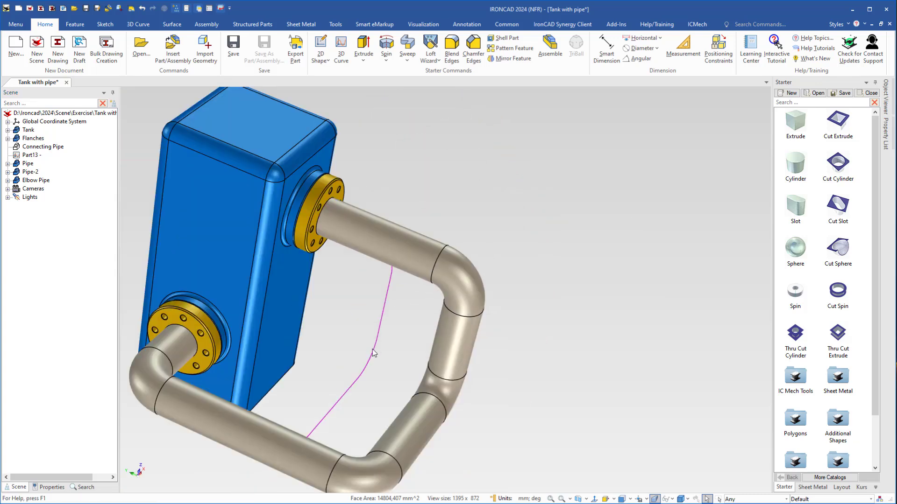
pyautogui.keyDown('shift'); pyautogui.moveTo(375, 354); pyautogui.dragTo(413, 264, button='middle'); pyautogui.keyUp('shift')
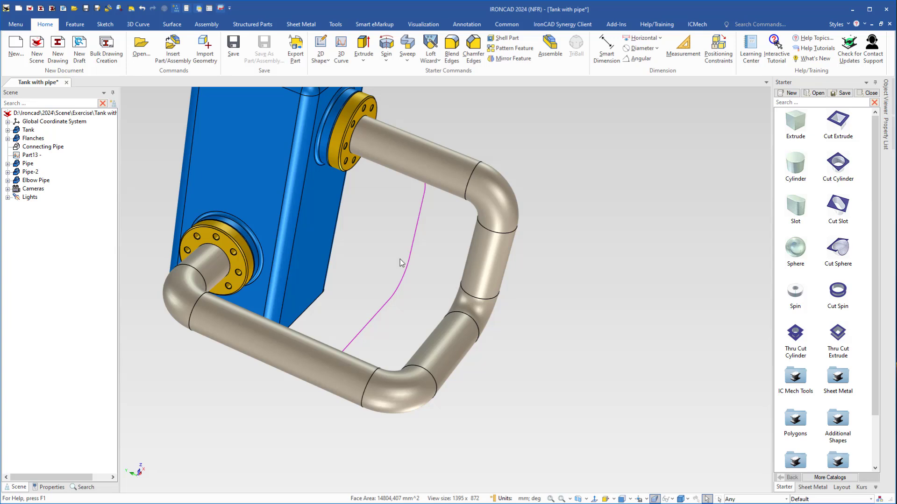
pyautogui.moveTo(409, 303); pyautogui.dragTo(461, 304, button='middle')
pyautogui.scroll(-2, 439, 318)
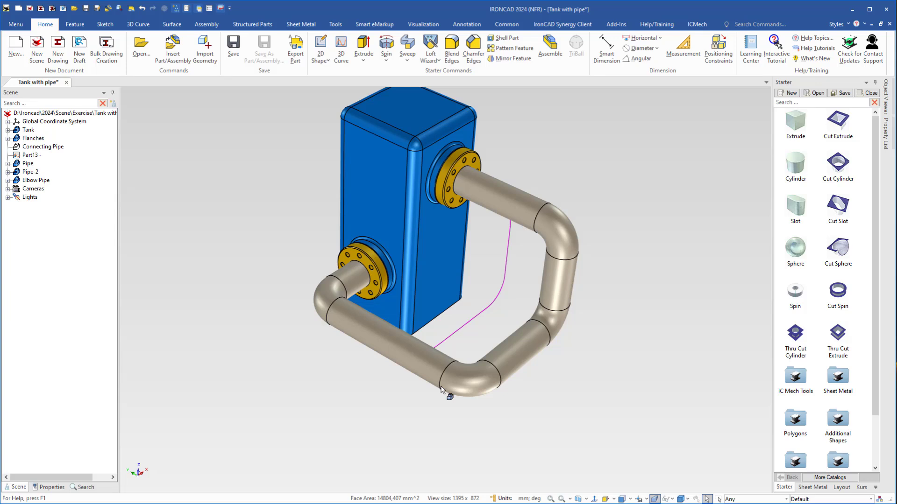
pyautogui.keyDown('shift'); pyautogui.moveTo(416, 315); pyautogui.dragTo(433, 337, button='middle'); pyautogui.keyUp('shift')
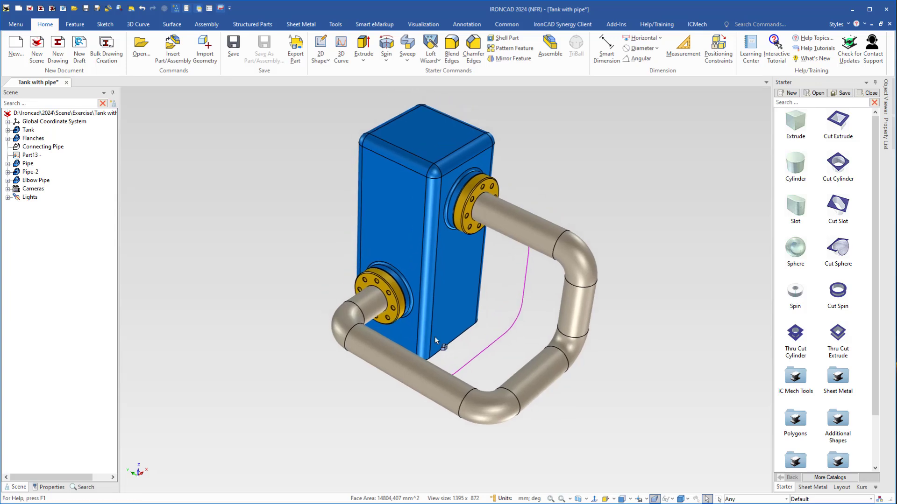